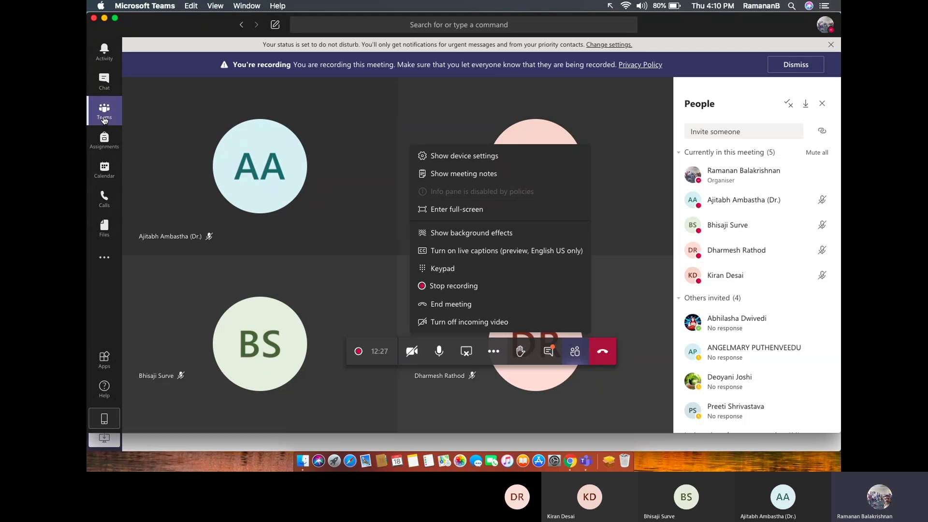
Leave the meeting view and return to the training team's General channel posts.
left_click(104, 120)
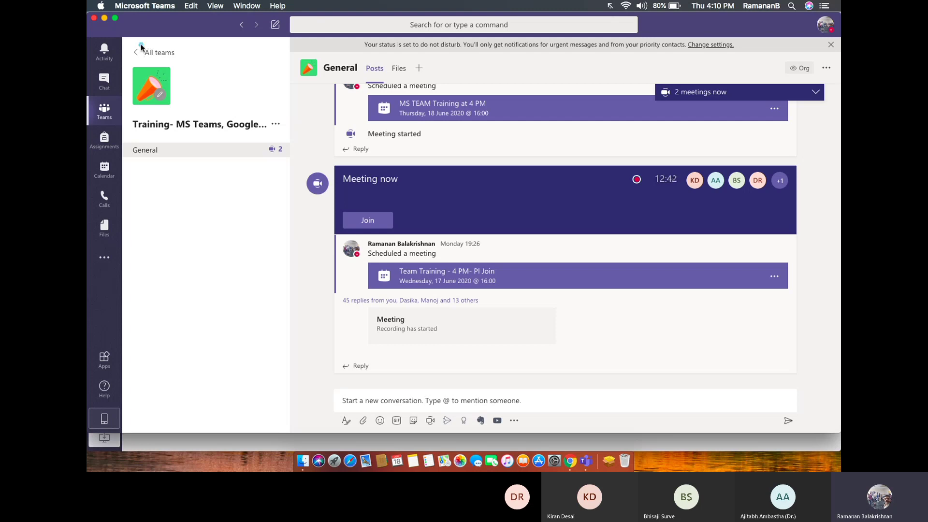
left_click_drag(141, 44, 142, 277)
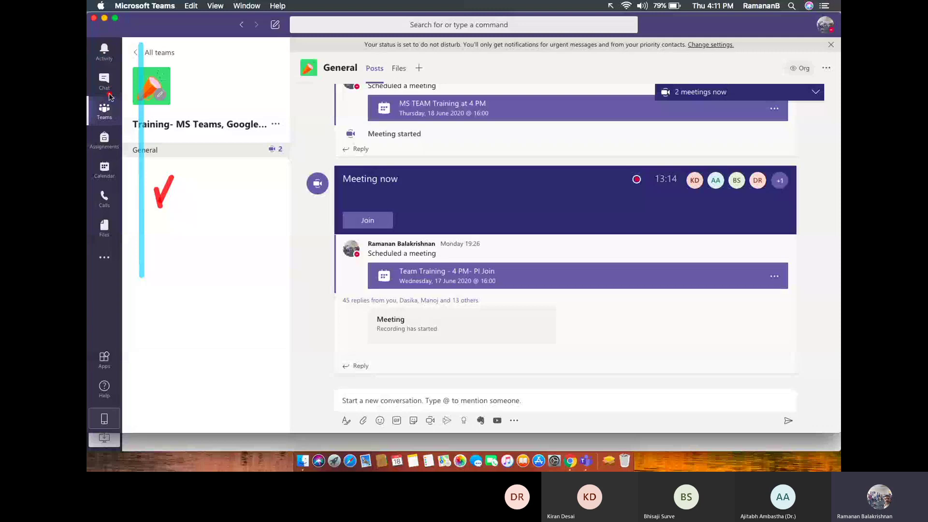
left_click(261, 369)
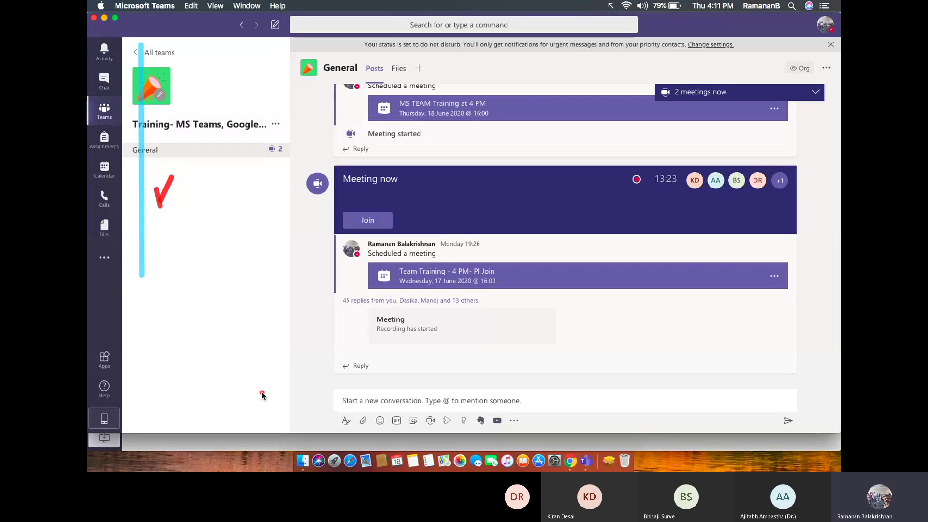
mouse_move(193, 377)
left_mouse_down()
mouse_move(552, 394)
mouse_move(614, 359)
left_mouse_up()
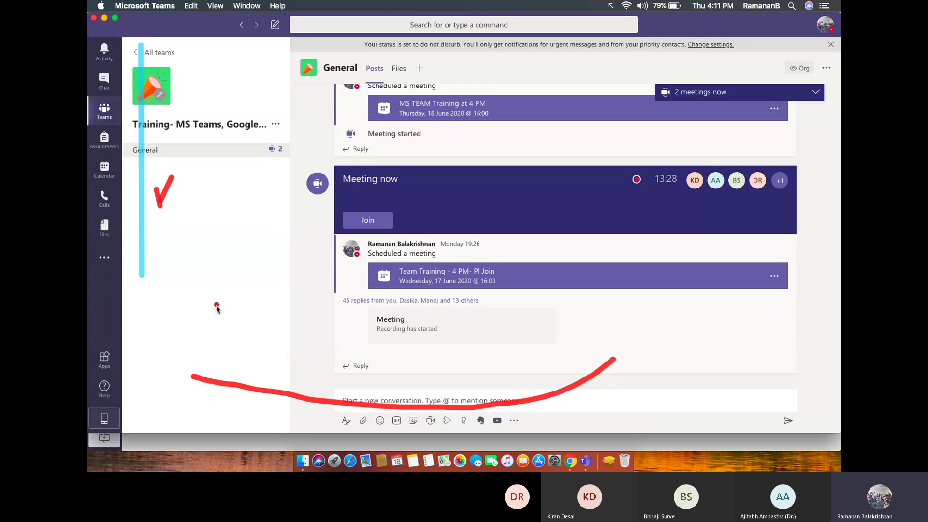
left_click_drag(216, 304, 286, 265)
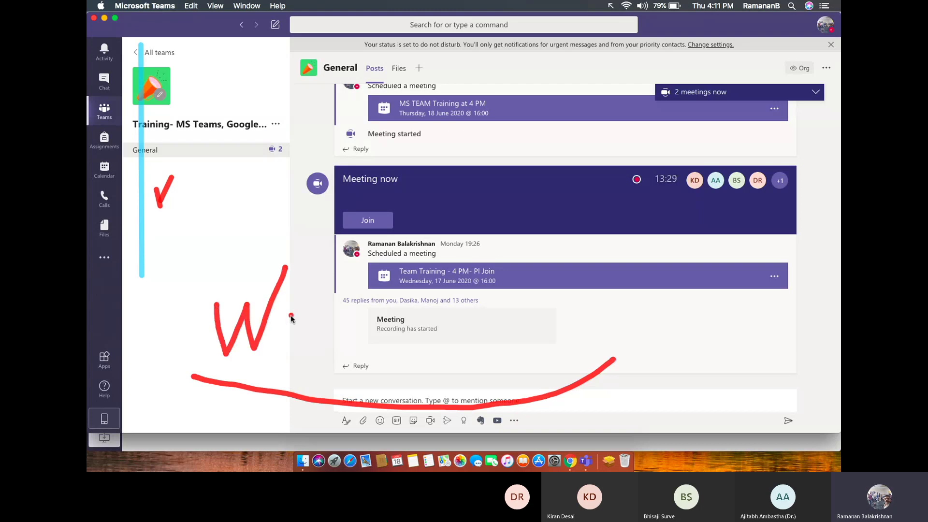
left_click_drag(291, 317, 304, 327)
mouse_move(193, 237)
left_mouse_down()
mouse_move(201, 179)
mouse_move(207, 218)
mouse_move(242, 219)
mouse_move(245, 243)
left_mouse_up()
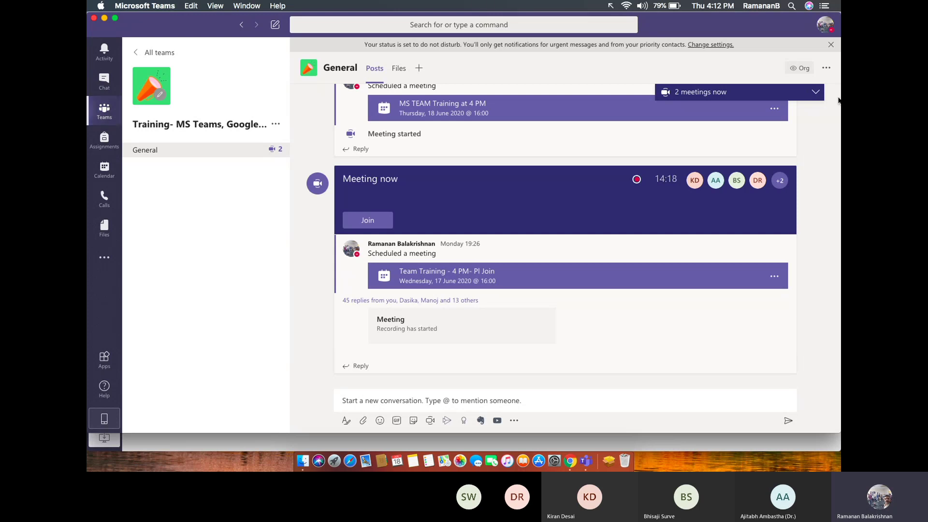
Show the '2 meetings now' list of ongoing meetings, then hide it again.
left_click(817, 93)
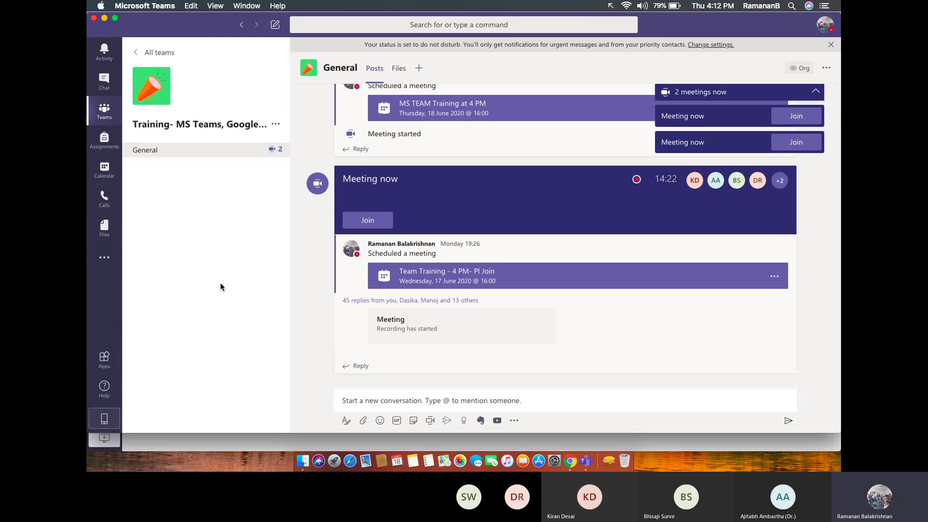
left_click(819, 94)
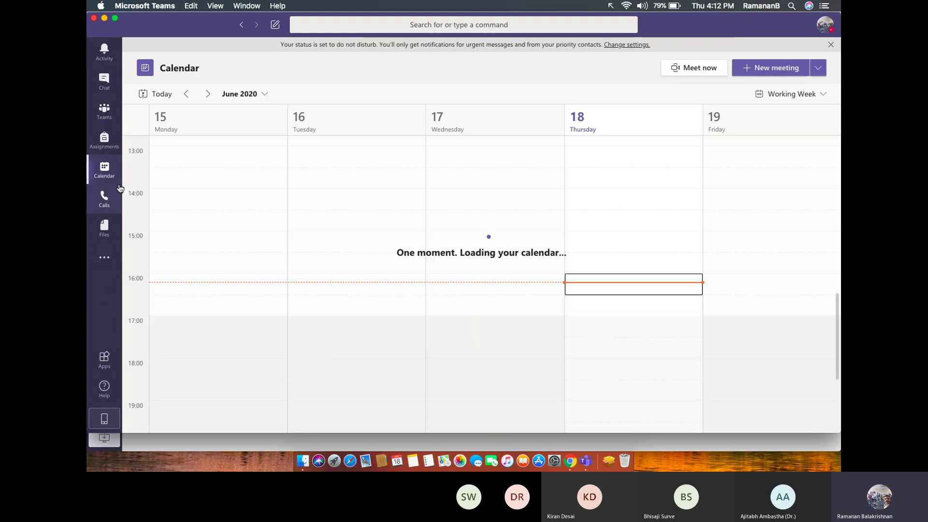
Create a new meeting for 18 Jun 2020, 16:30–17:00, titled 'Marketing Class'.
left_click(762, 68)
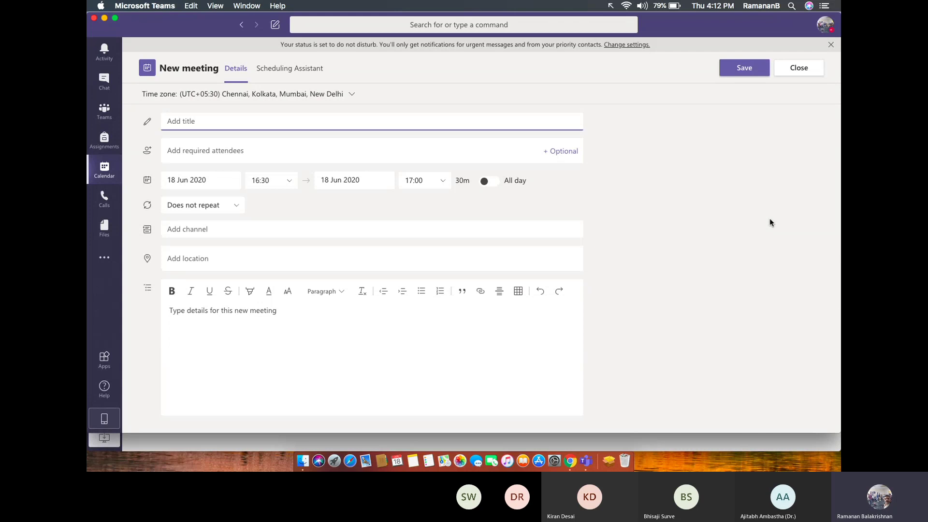
type("Marke")
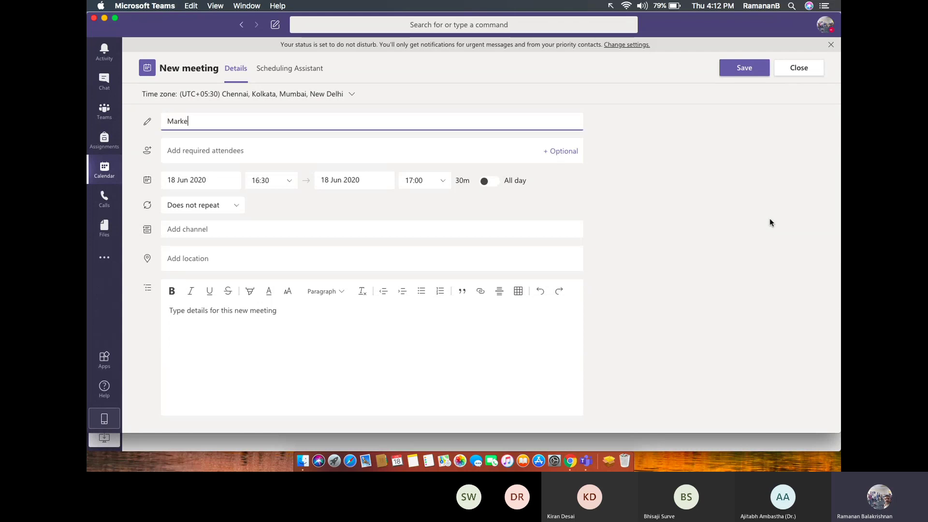
type("ting Class")
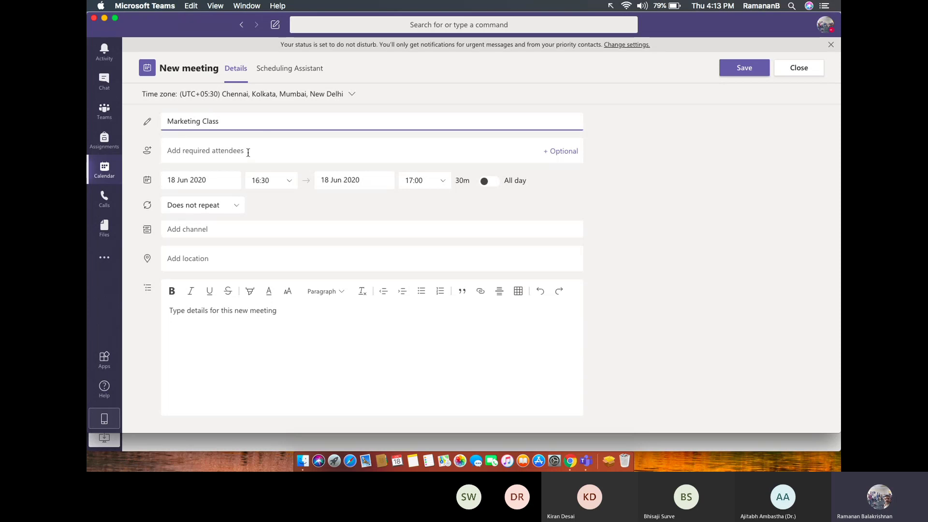
Add the suggested colleague as a required attendee of Marketing Class.
left_click(249, 151)
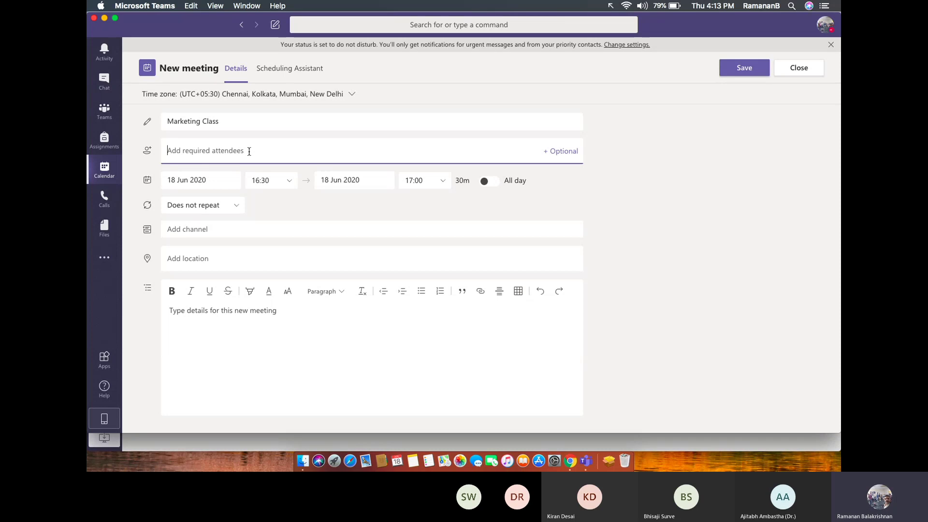
type("k")
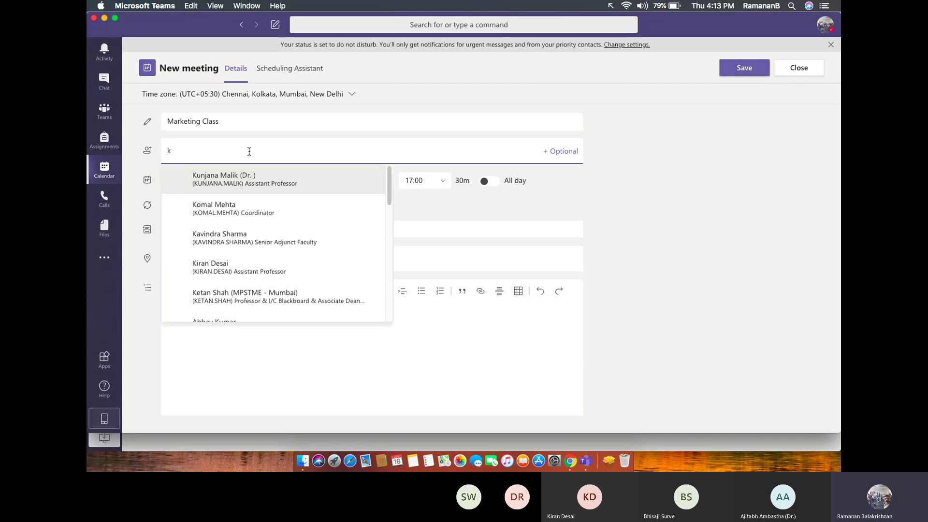
key("BackSpace")
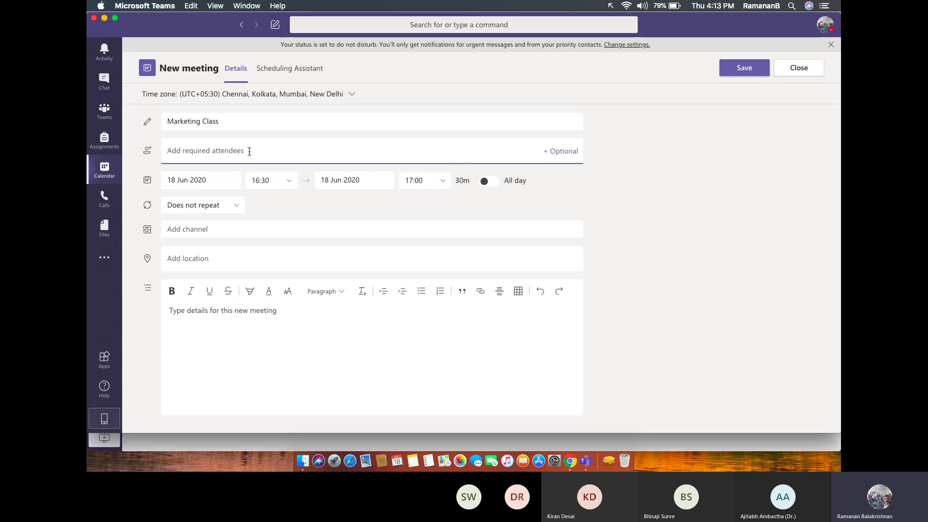
type("aji")
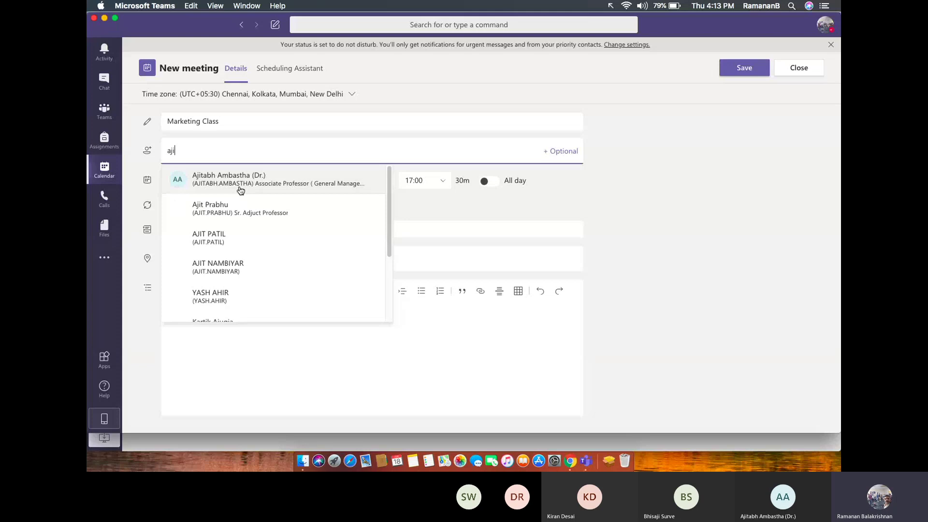
left_click(240, 190)
Write 'Pl forward this meeting request to all students' in the meeting details.
left_click(209, 338)
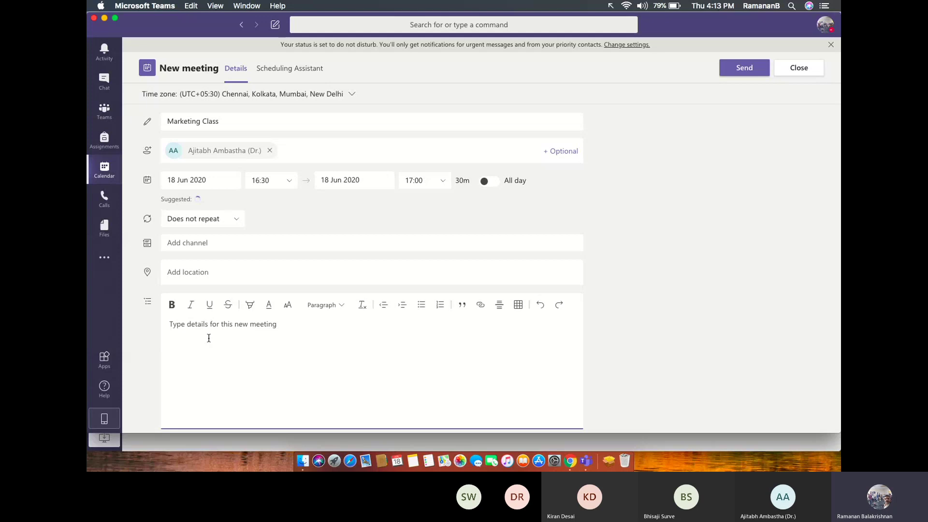
type("Pl ci")
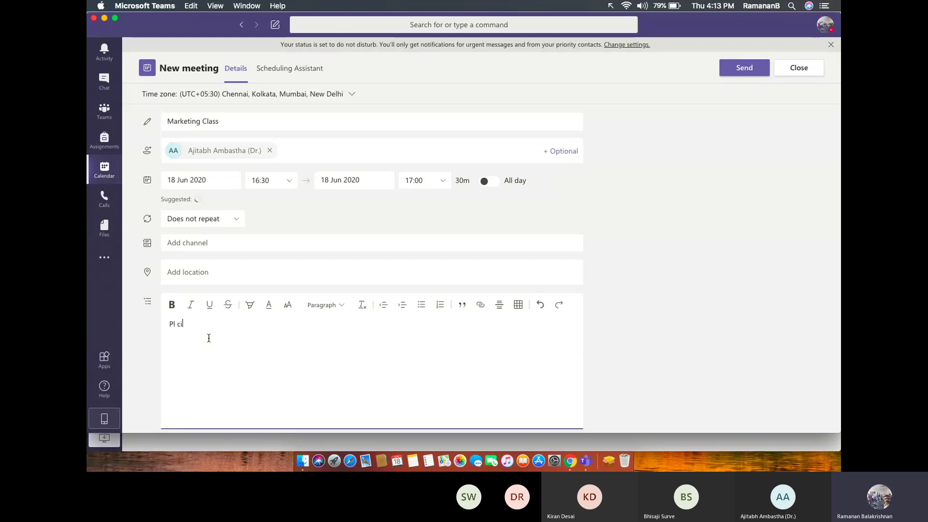
key("BackSpace")
key("BackSpace")
type("forward this")
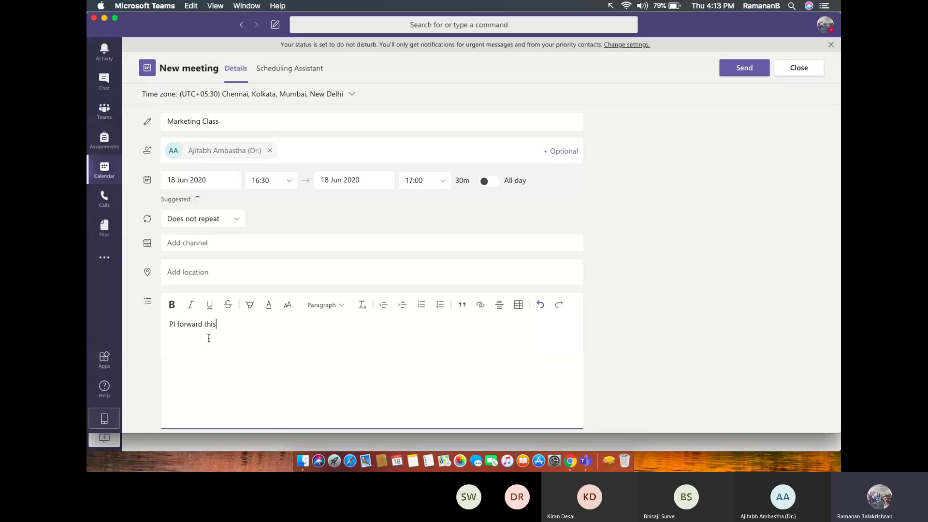
type(" meeting")
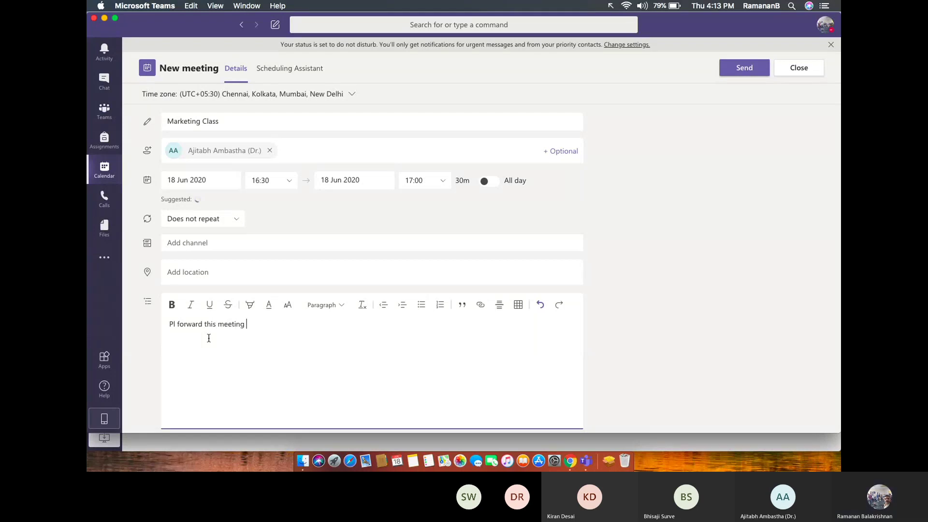
type(" request ")
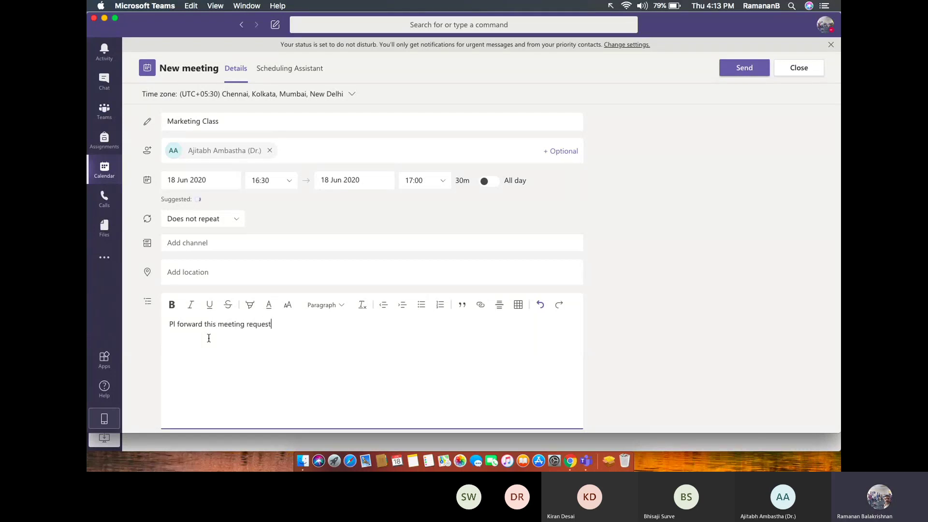
type("to all s")
type("tudents")
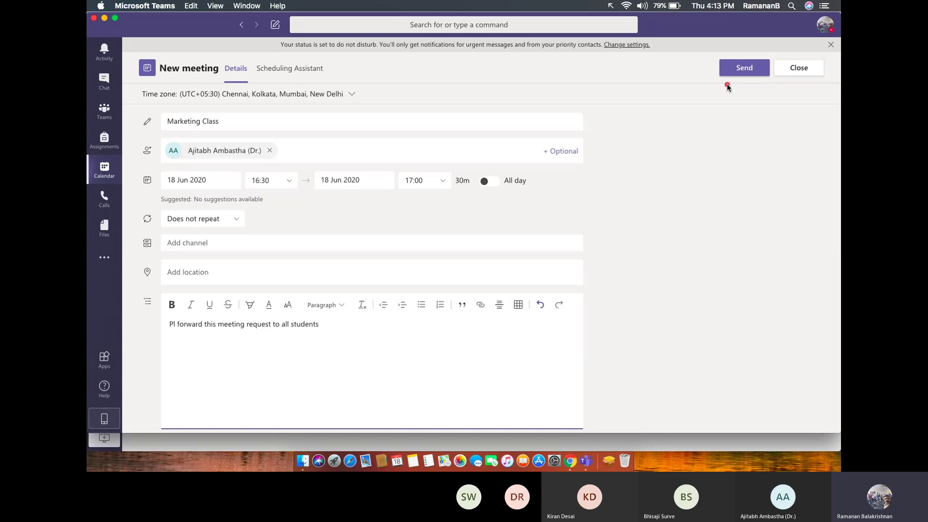
left_click_drag(680, 187, 728, 89)
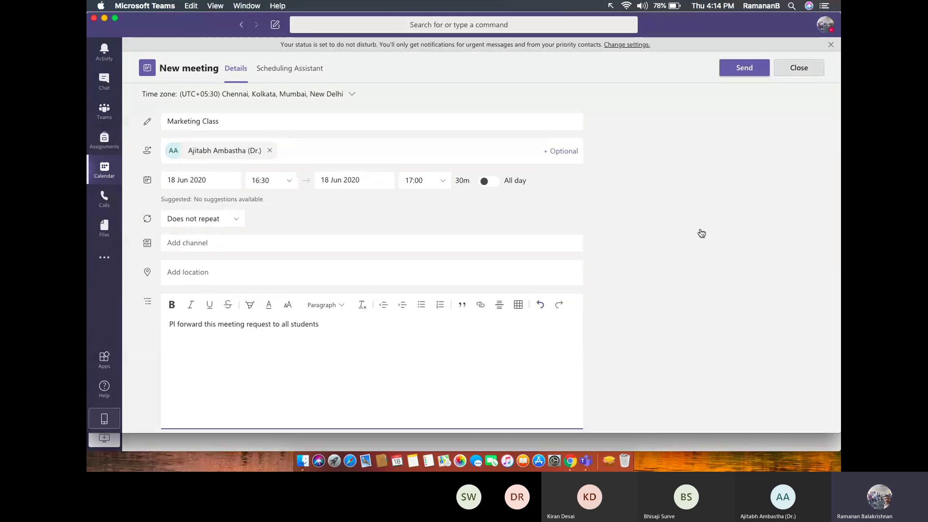
Close the Marketing Class meeting form and discard the unsaved draft.
key("Escape")
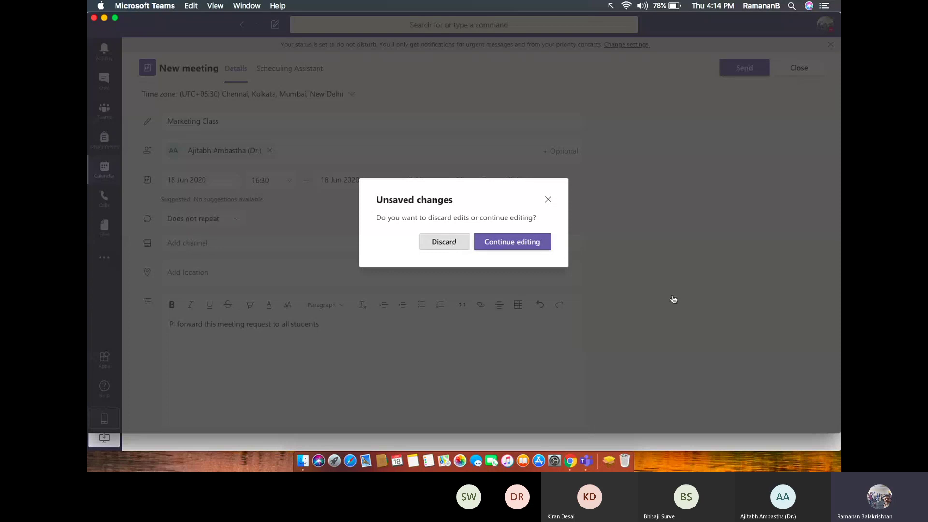
key("Return")
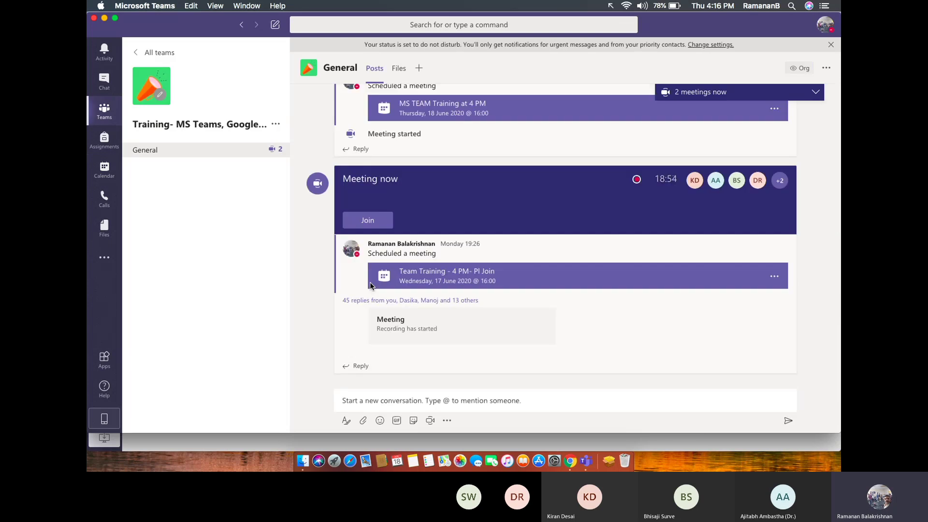
From the all-teams overview, begin creating a new team of type Class.
left_click(159, 53)
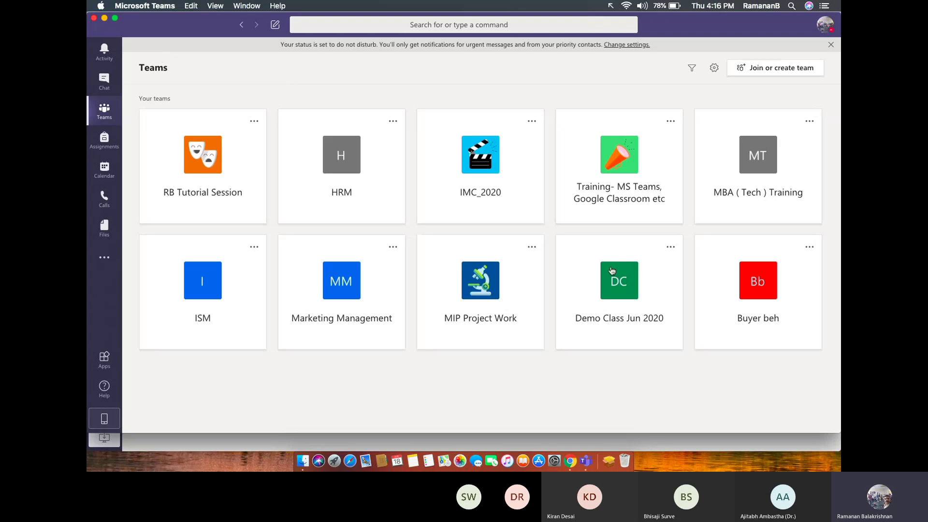
left_click(783, 75)
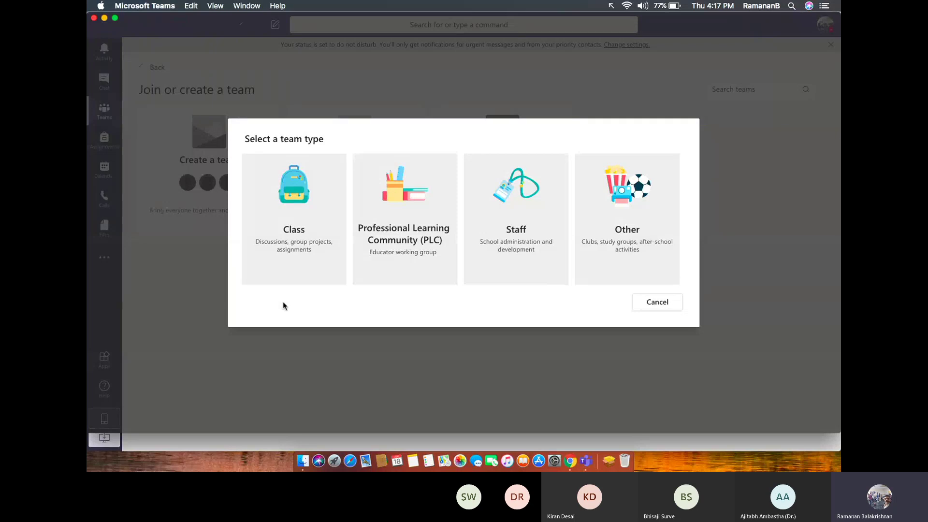
left_click(298, 246)
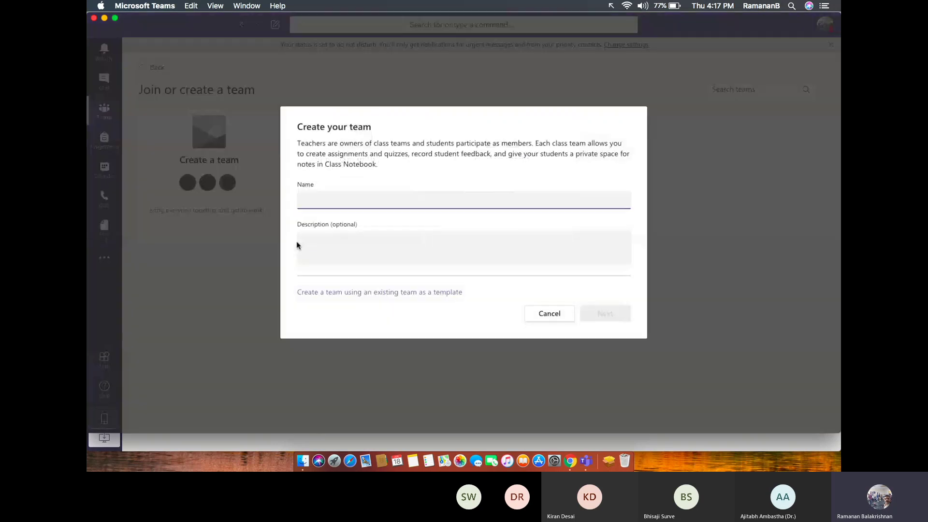
Name the class team 'Marketing Mgt- Prof RB' and create it.
type("Marketing Mg")
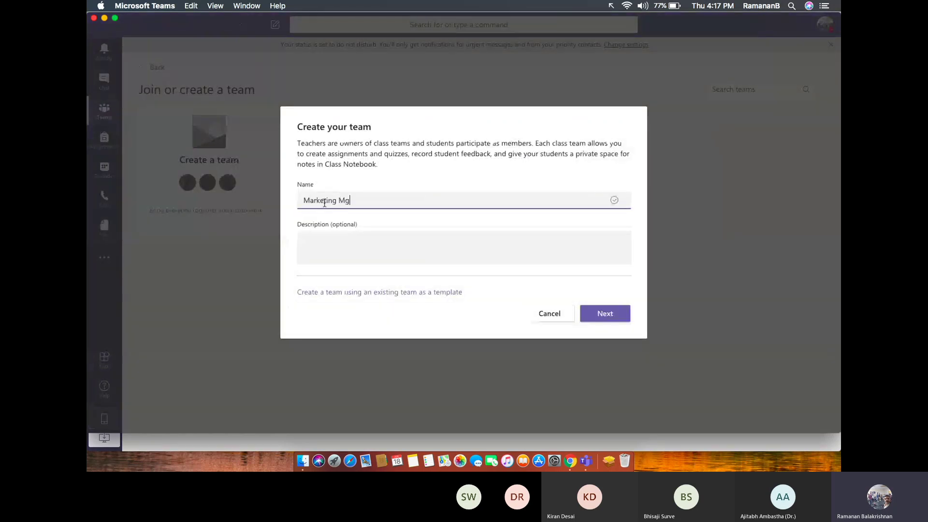
type("t- Prof RB")
left_click(618, 321)
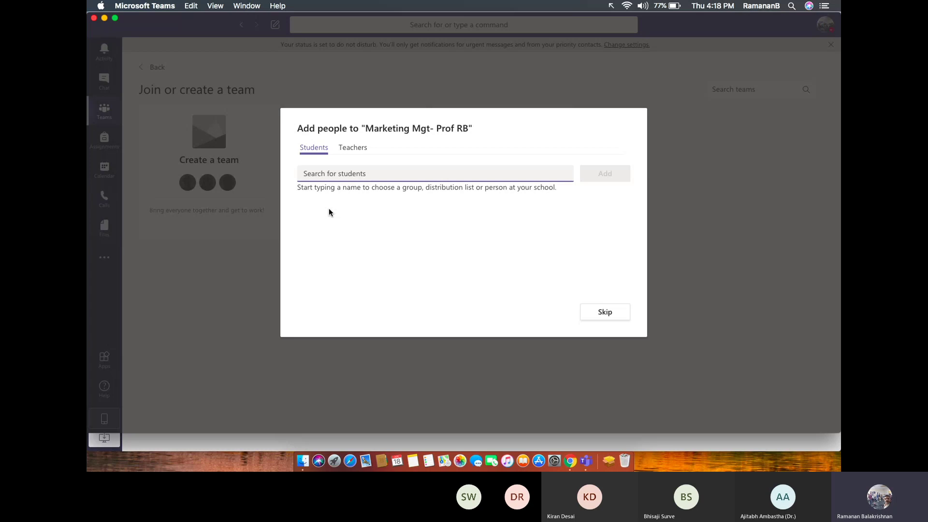
Search Students by a student's name, then switch to typing their school e-mail address.
type("yashod")
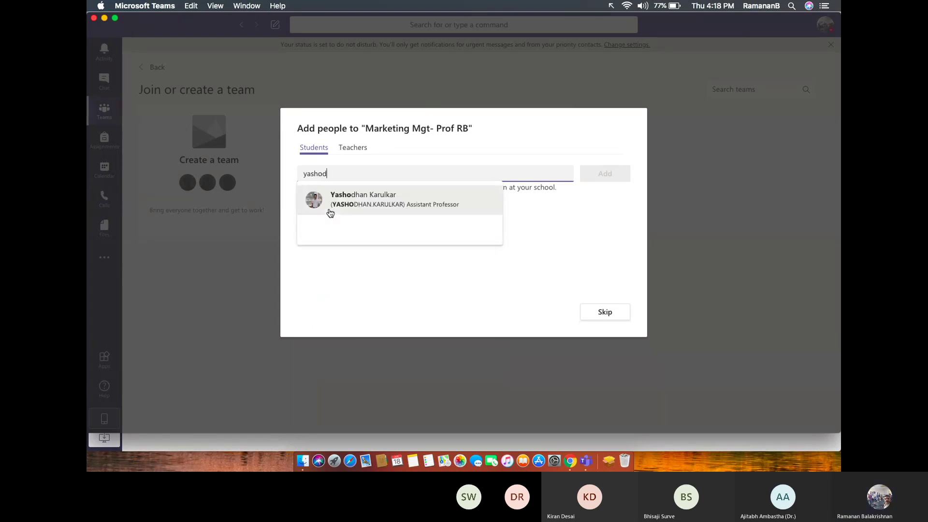
type("han")
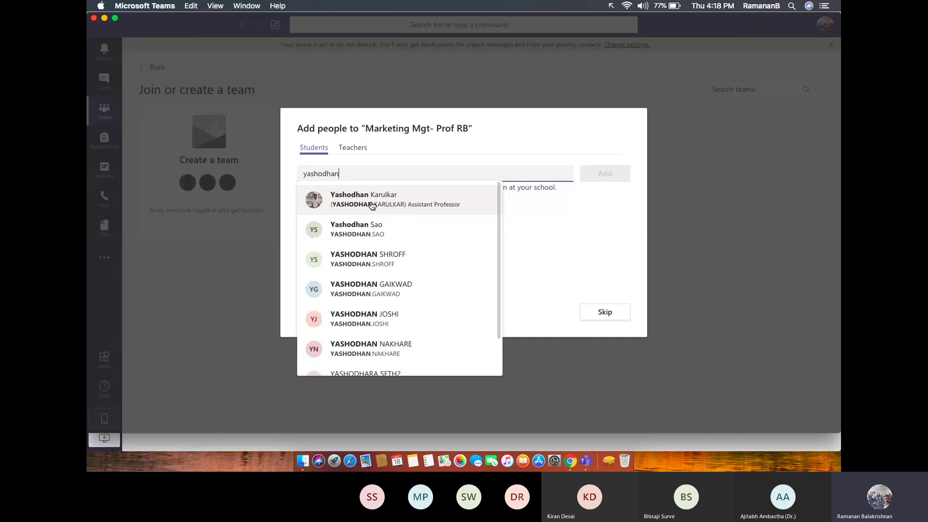
key("BackSpace")
key("BackSpace")
key("BackSpace")
key("BackSpace")
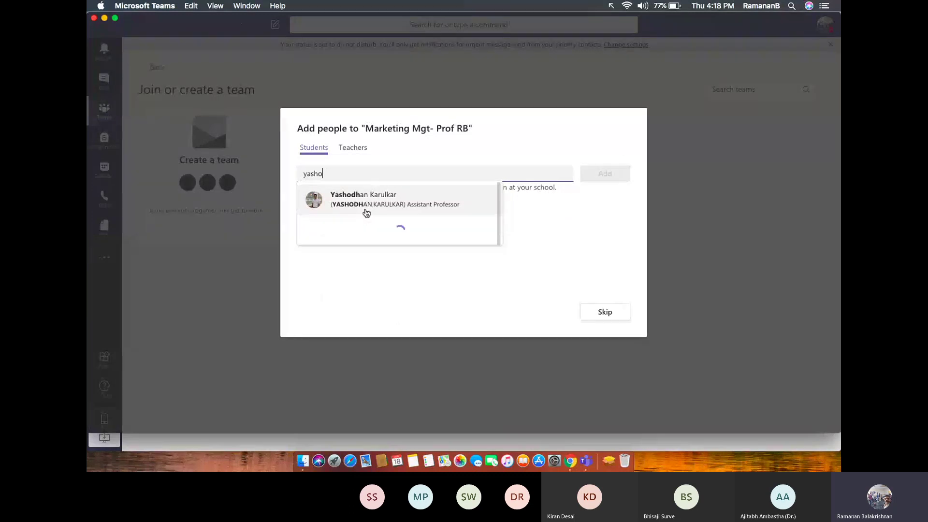
key("BackSpace")
key("BackSpace")
key("BackSpace")
key("BackSpace")
key("BackSpace")
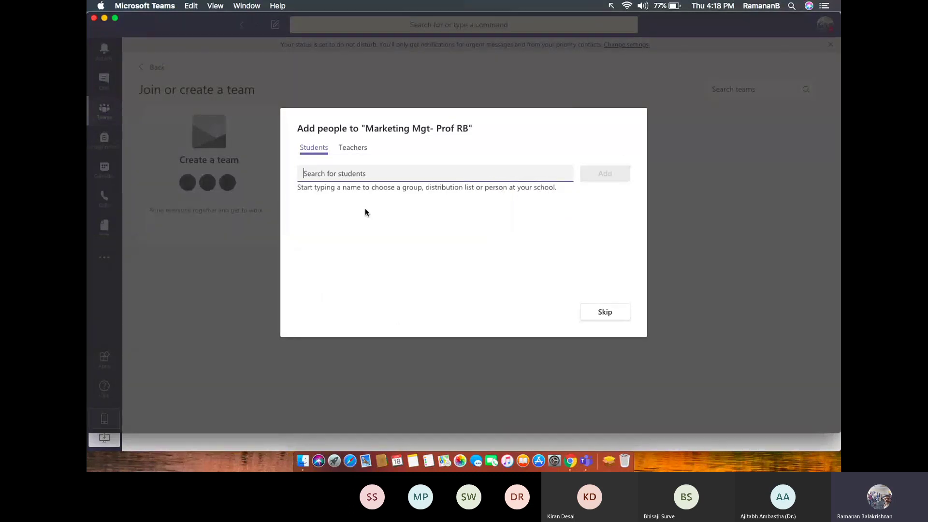
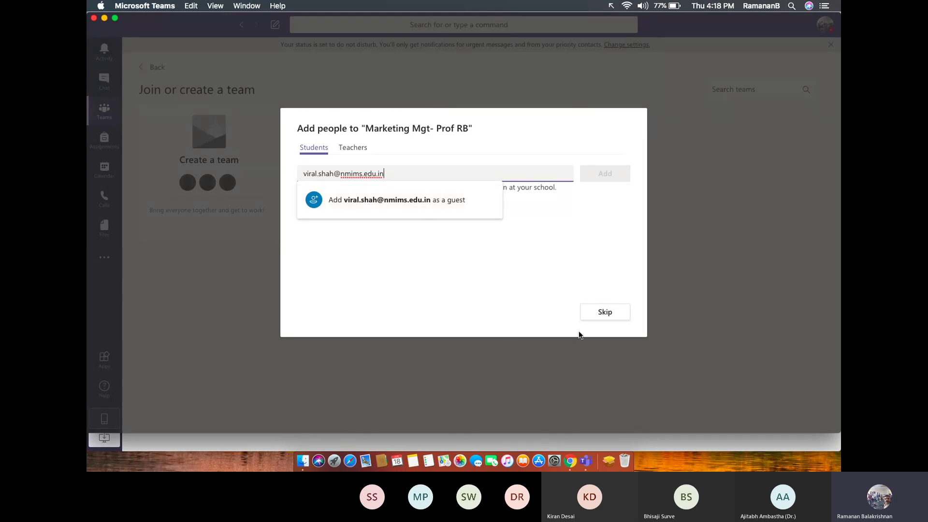
Decline adding the student as a guest and erase the e-mail from the search.
left_click(468, 273)
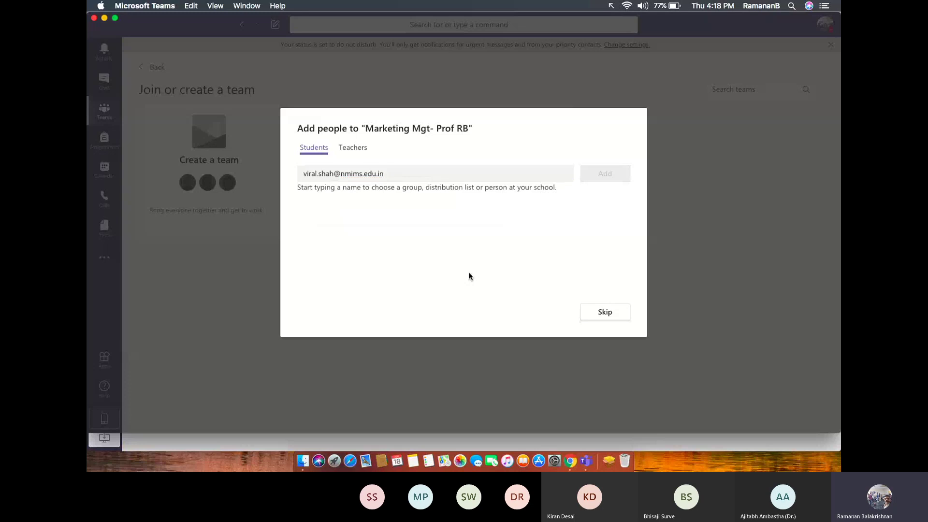
left_click(410, 174)
key("BackSpace")
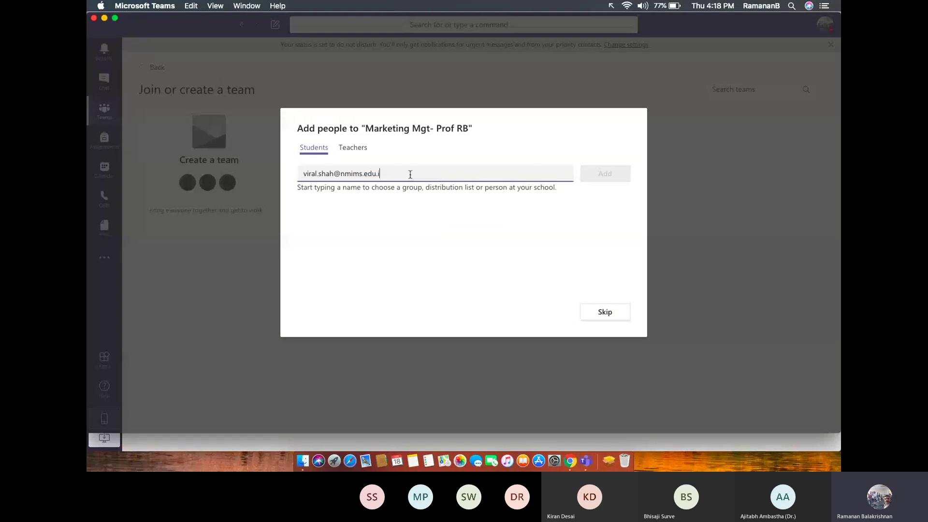
key("BackSpace")
key("BackSpace")
key("BackSpace")
key("BackSpace")
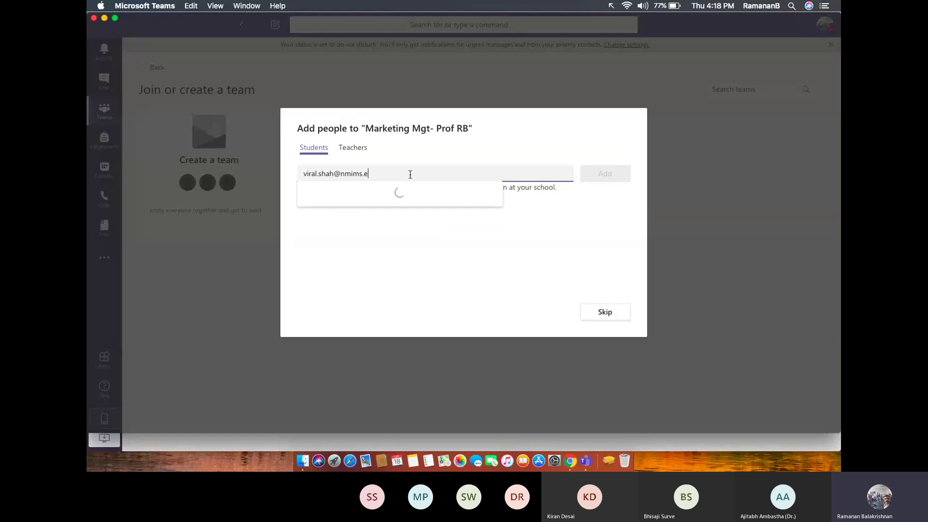
key("BackSpace")
key("BackSpace")
key("BackSpace")
key("BackSpace")
key("BackSpace")
key("BackSpace")
key("BackSpace")
key("BackSpace")
key("BackSpace")
key("BackSpace")
key("BackSpace")
key("BackSpace")
key("BackSpace")
key("BackSpace")
key("BackSpace")
key("BackSpace")
key("BackSpace")
key("BackSpace")
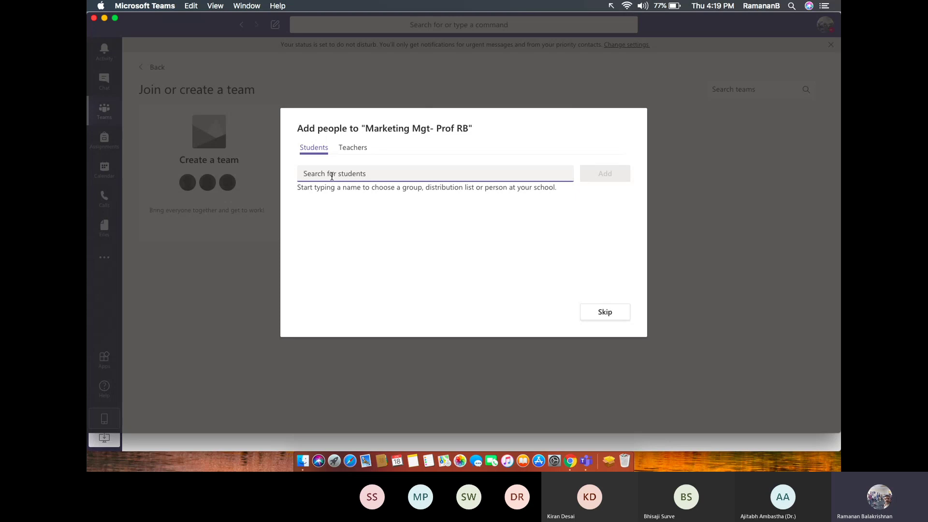
Search 'cisco' and add the matching Cisco directory account to the team as students.
type("c")
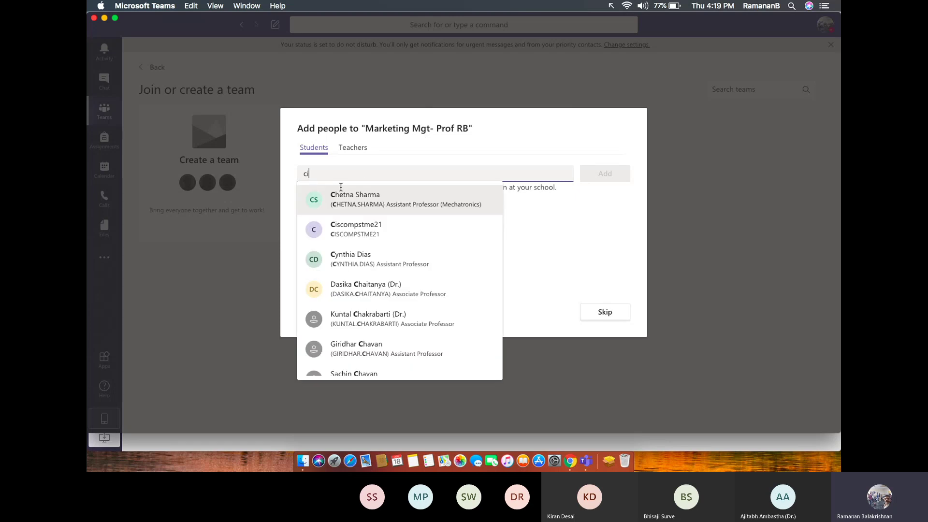
type("isco")
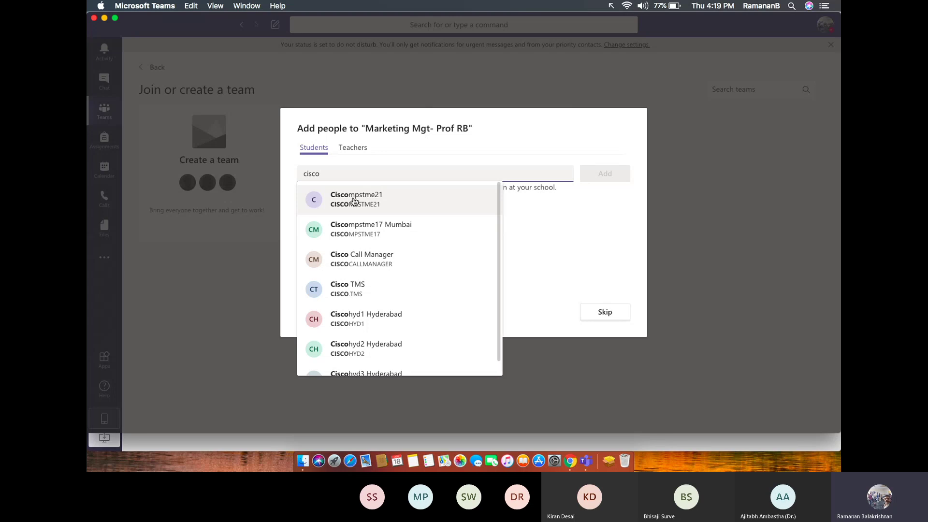
left_click(355, 201)
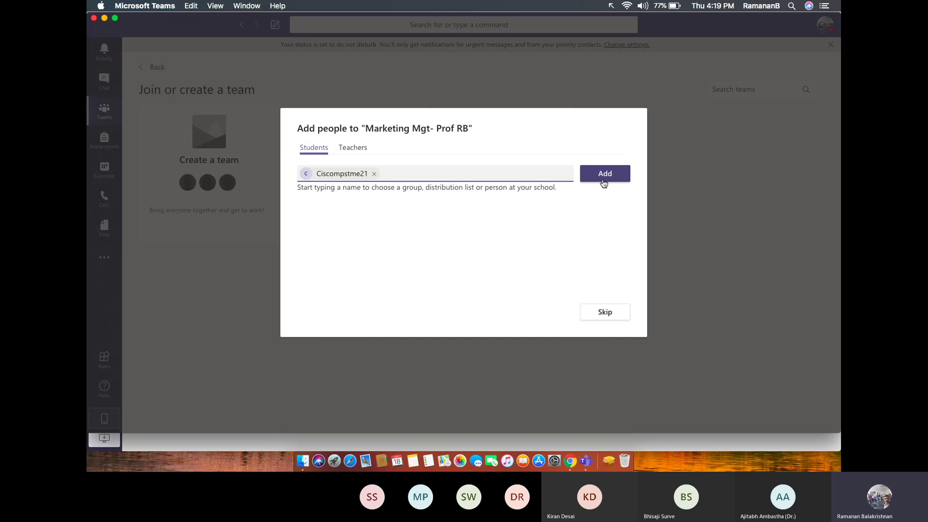
left_click(603, 182)
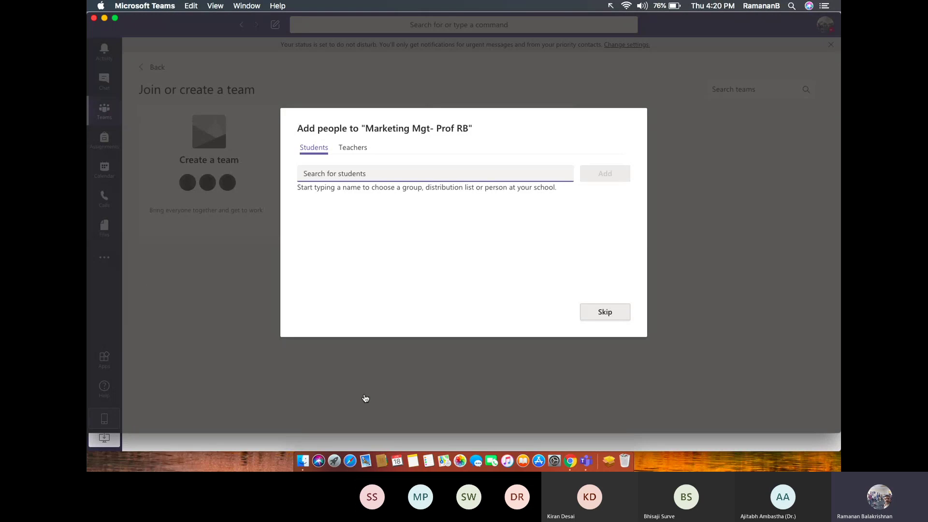
Close Add people and open Manage team for Marketing Mgt- Prof RB.
key("Escape")
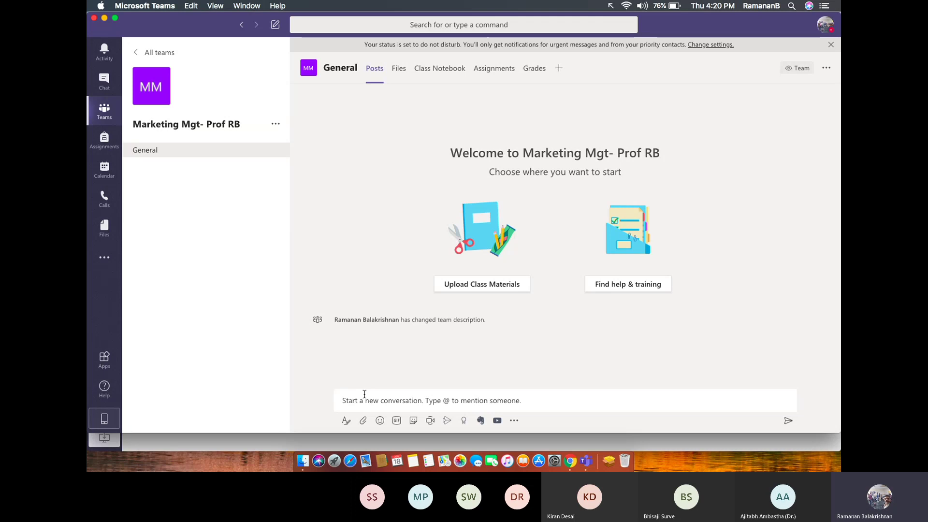
left_click(277, 126)
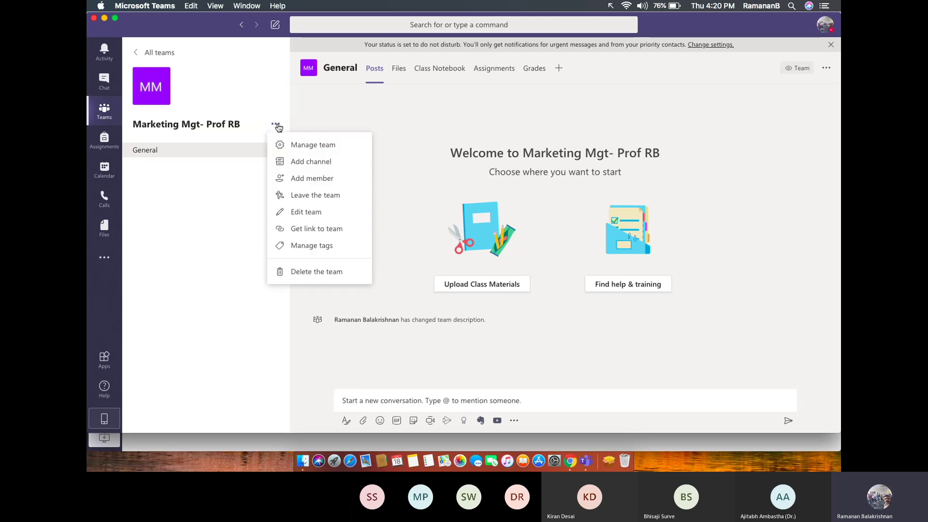
left_click(302, 146)
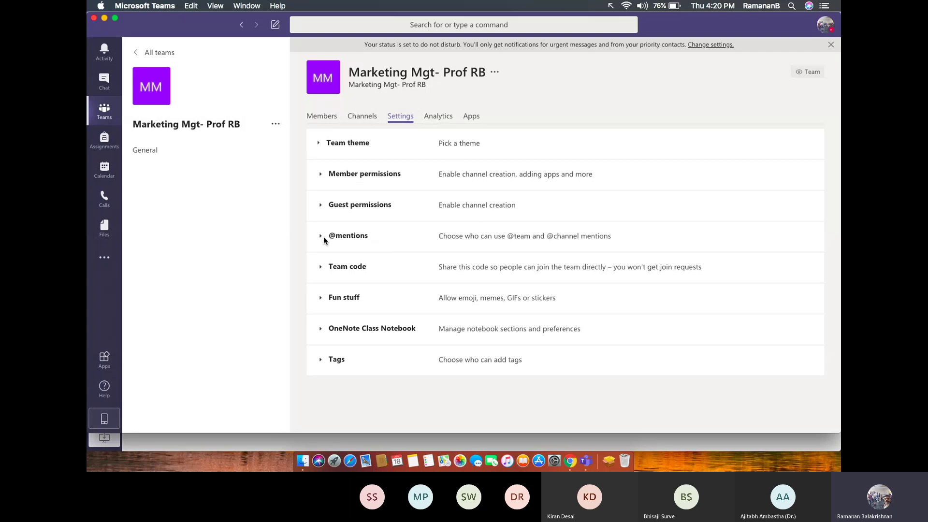
Generate a join code under Team code and underline the note that guests can't join.
left_click(321, 266)
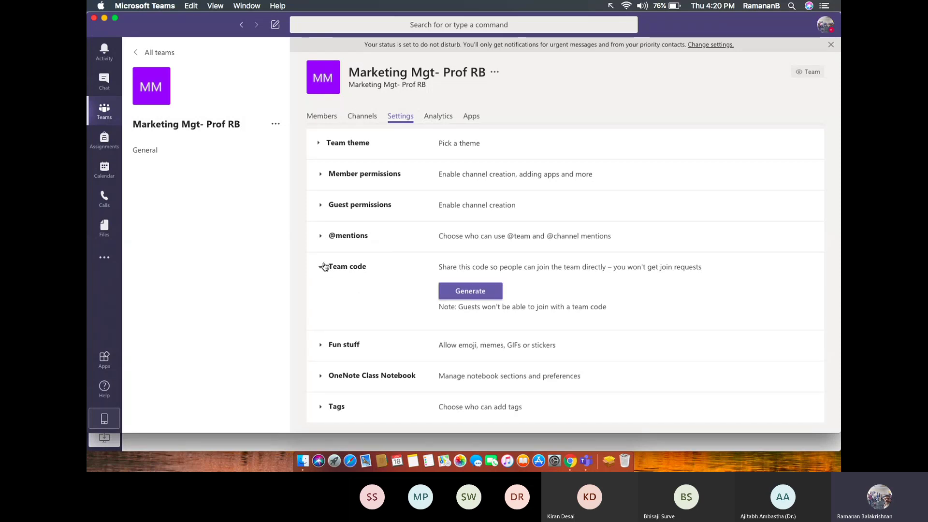
left_click(472, 292)
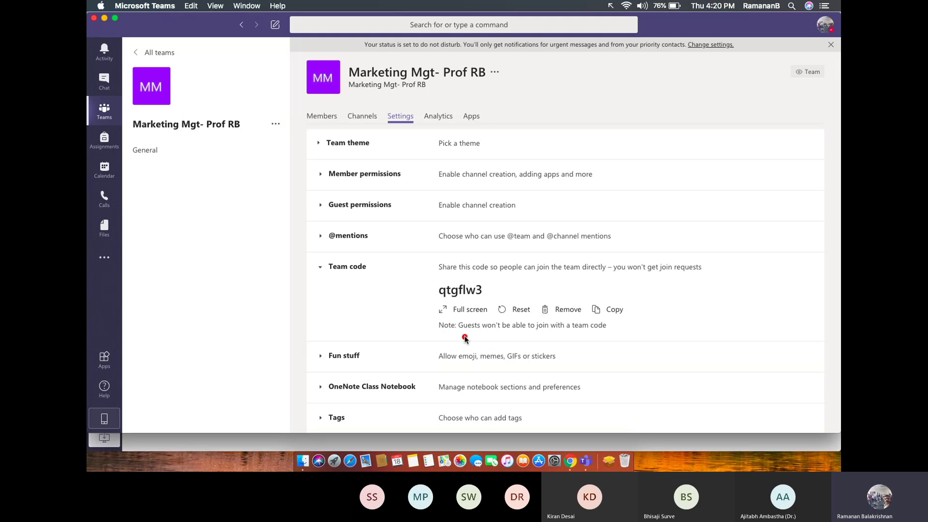
left_click_drag(464, 337, 612, 338)
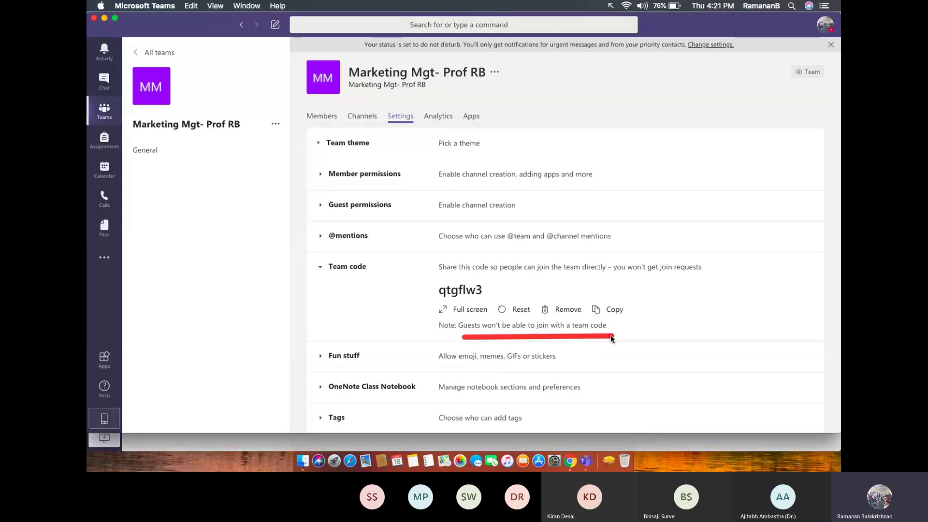
Clear the annotation and display the team's join code full screen.
key("Escape")
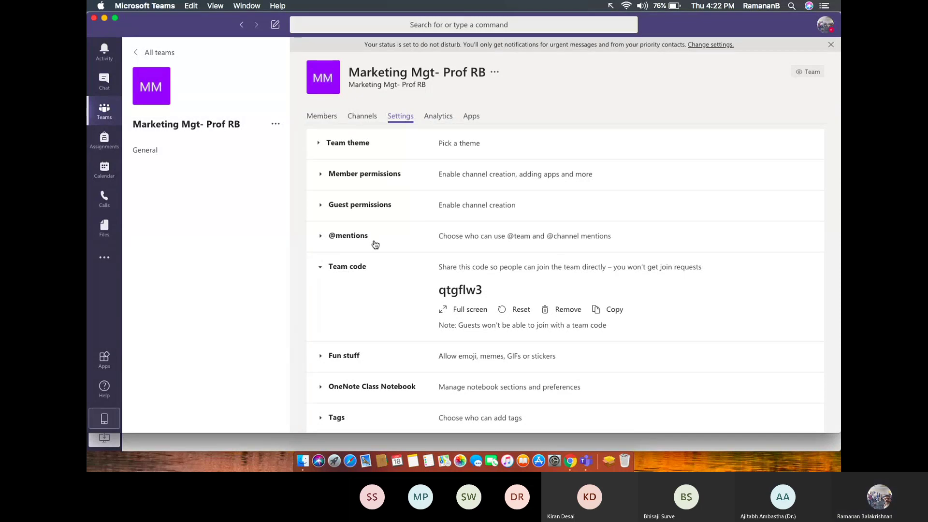
left_click(456, 314)
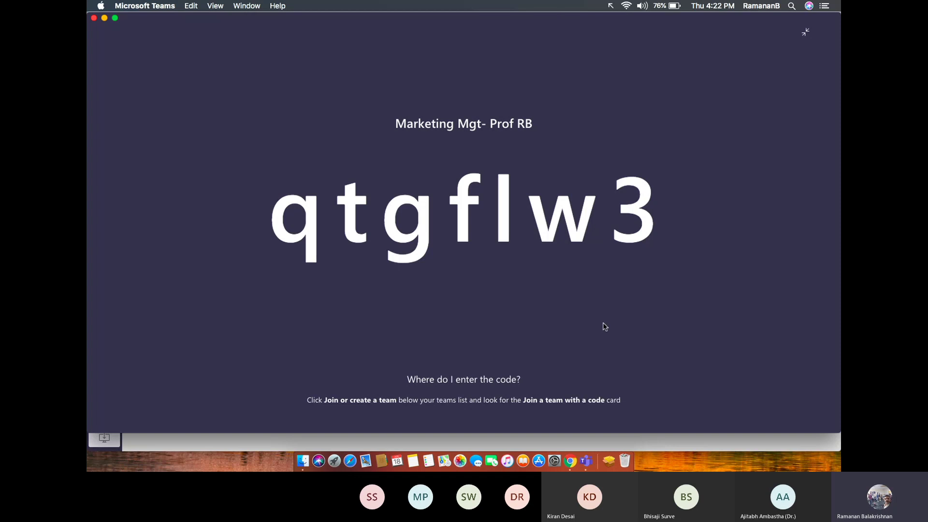
Exit the full-screen code view and copy the team code for sharing.
left_click(806, 33)
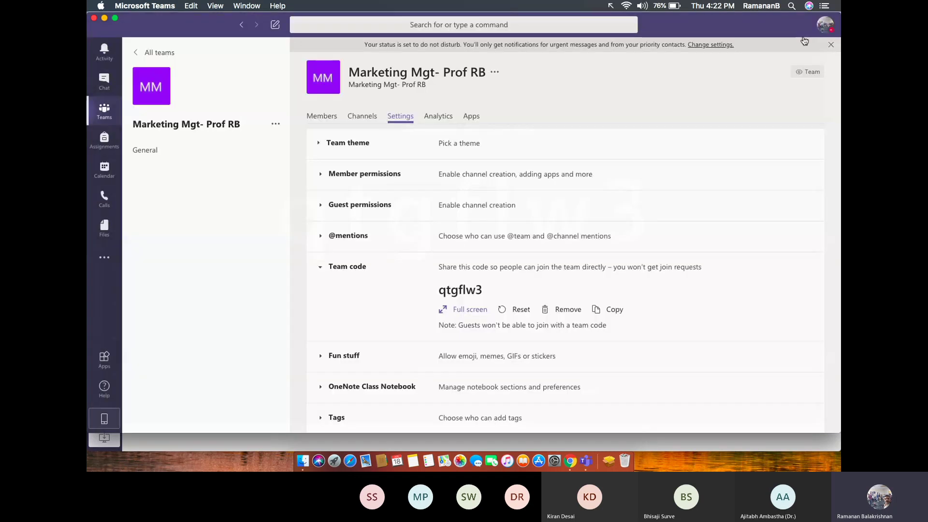
left_click(601, 311)
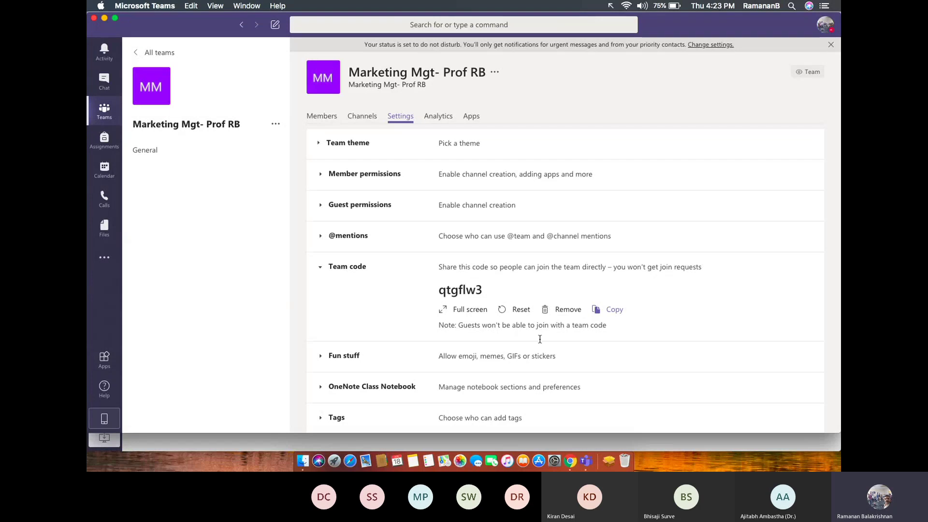
Switch to web Teams in Chrome and go to the Join or create a team page.
left_click(569, 462)
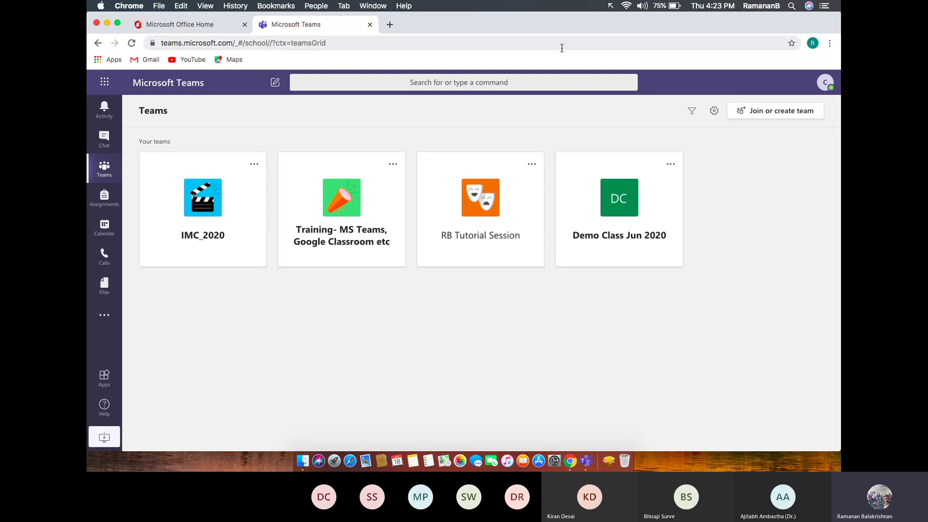
left_click_drag(426, 287, 396, 315)
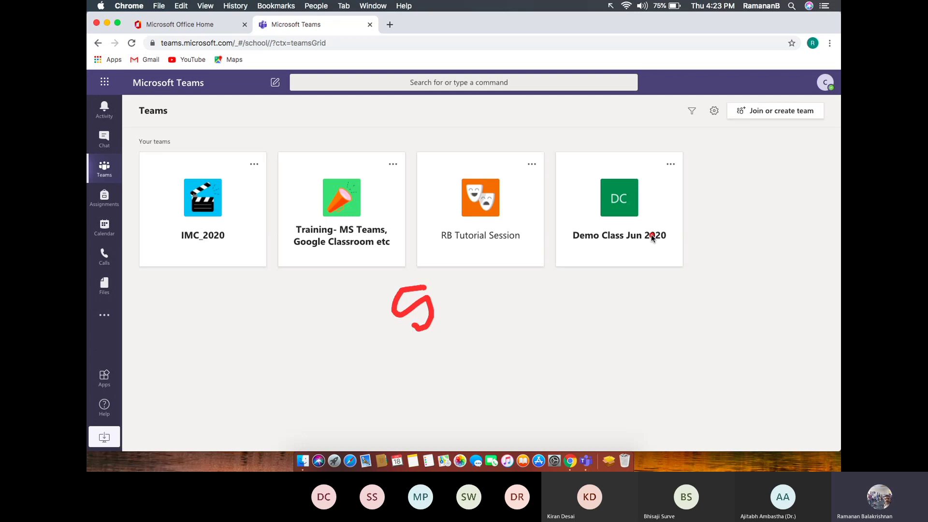
left_click(761, 116)
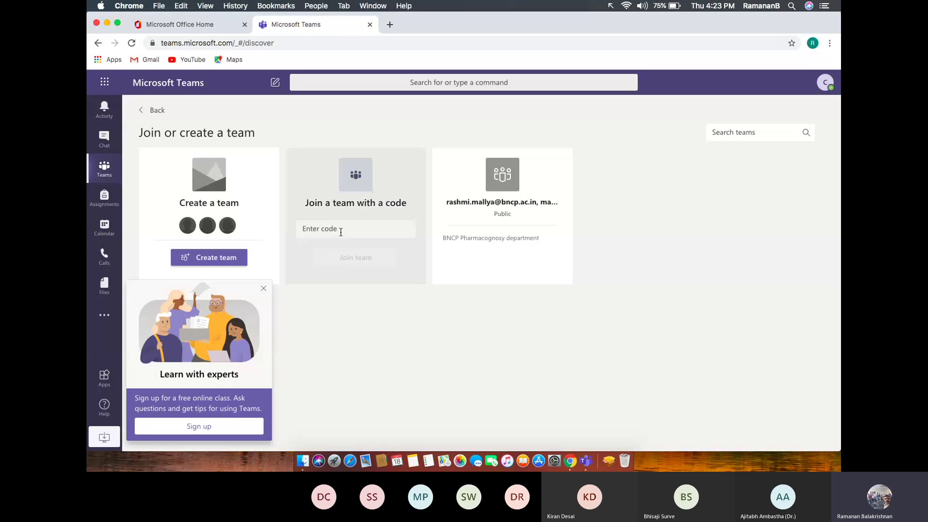
Paste the copied team code into Enter code and join Marketing Mgt- Prof RB.
left_click(341, 230)
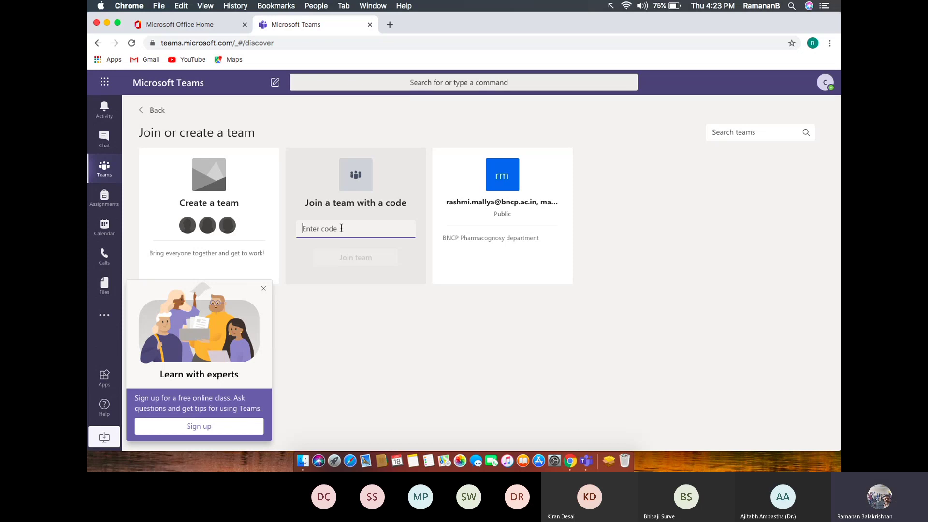
key("super+v")
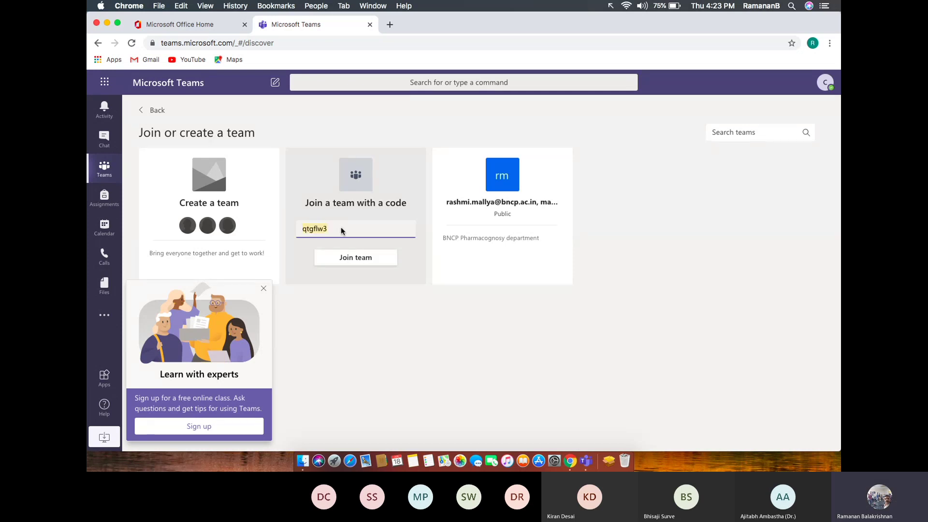
right_click(341, 227)
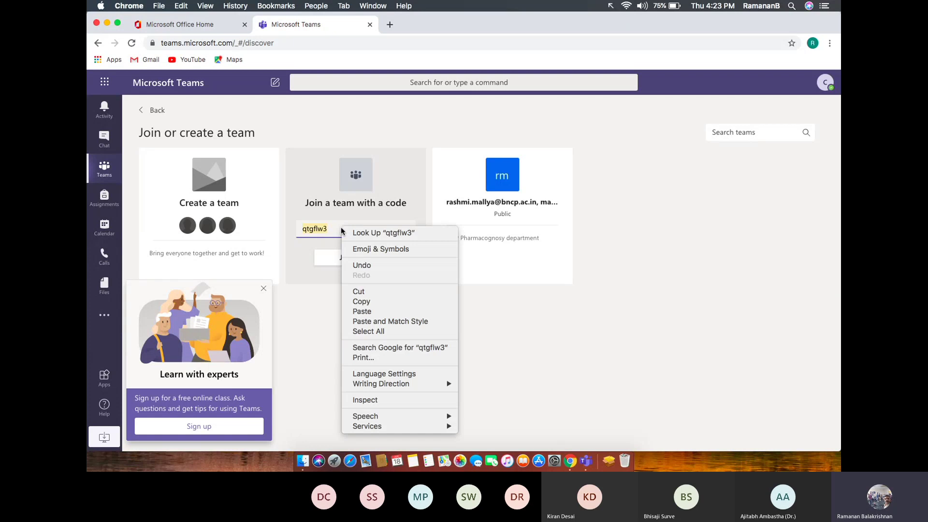
left_click(560, 395)
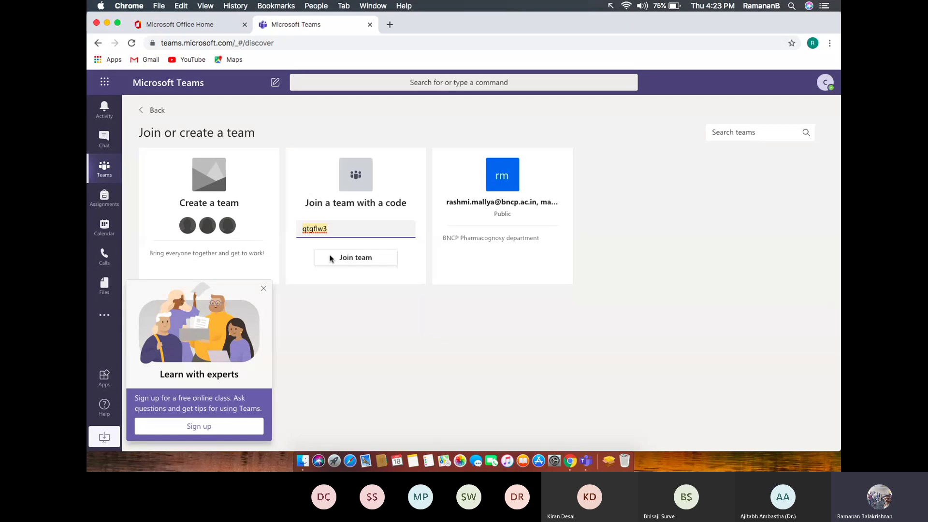
left_click(359, 261)
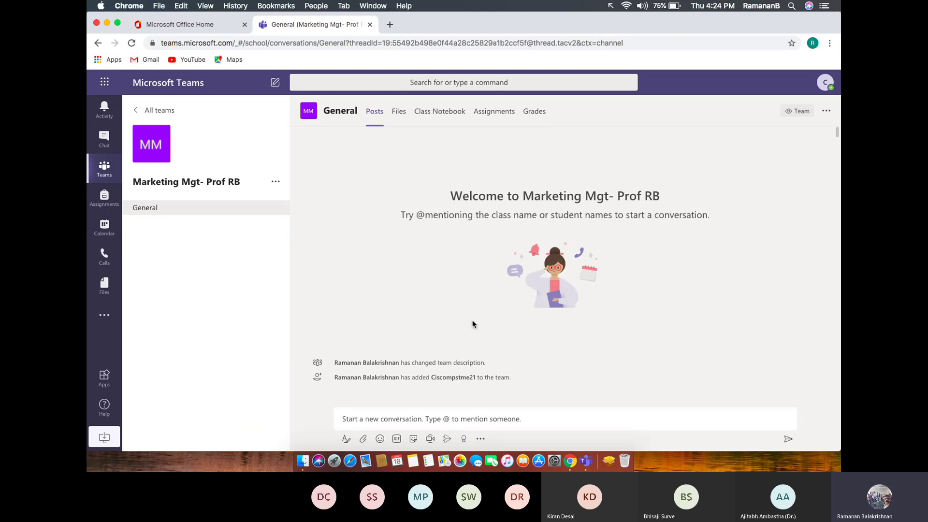
In the desktop app, show Members with Members and guests expanded, listing the new student account.
left_click(588, 463)
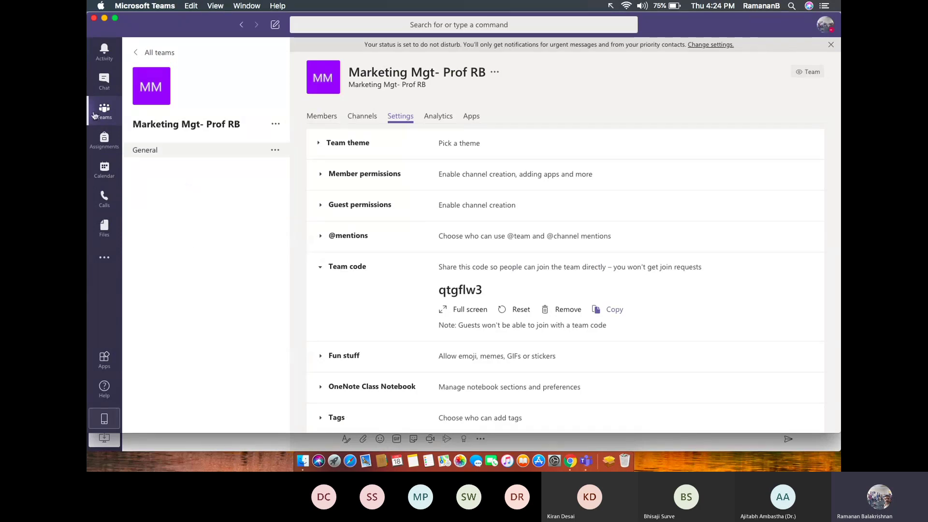
left_click(311, 119)
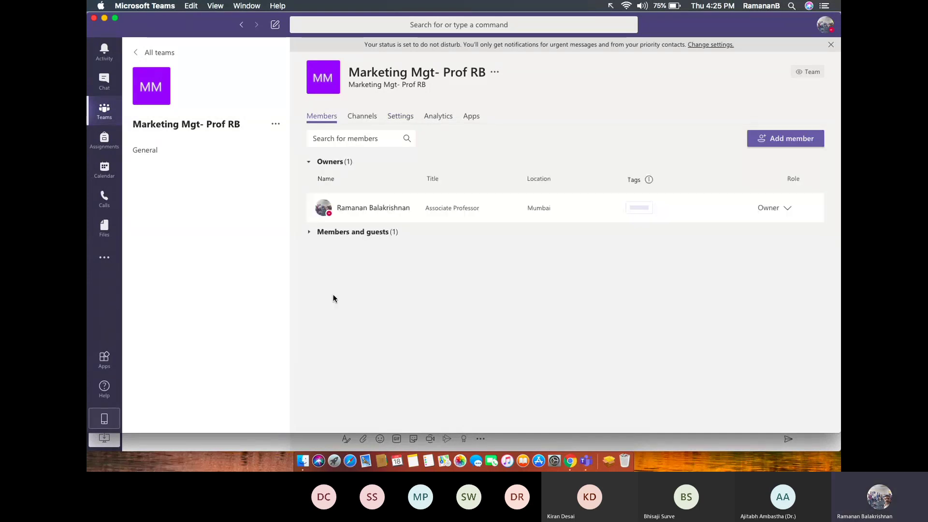
left_click(312, 233)
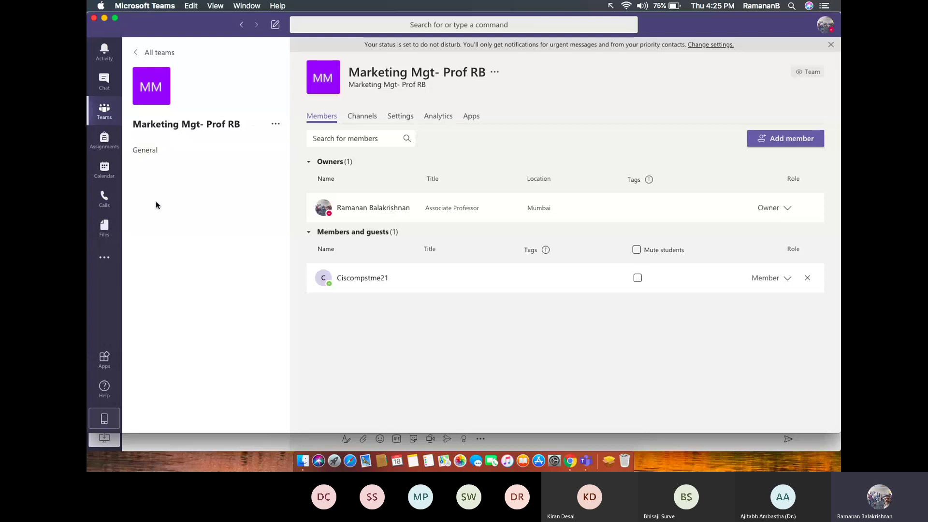
left_click(155, 153)
left_click_drag(181, 164, 210, 164)
left_click_drag(214, 184, 213, 197)
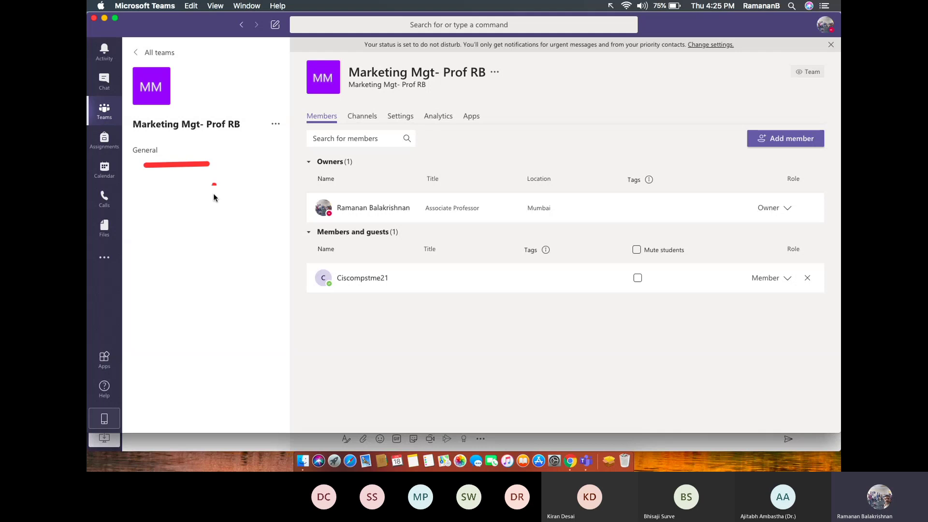
left_click(213, 194)
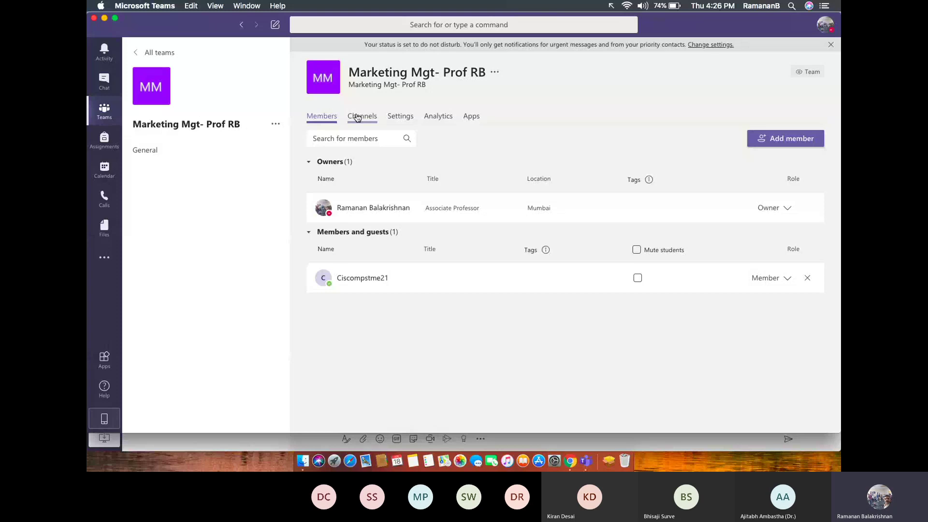
Post 'Welcome student' in the General channel, then bring web Teams in Chrome forward.
left_click(276, 126)
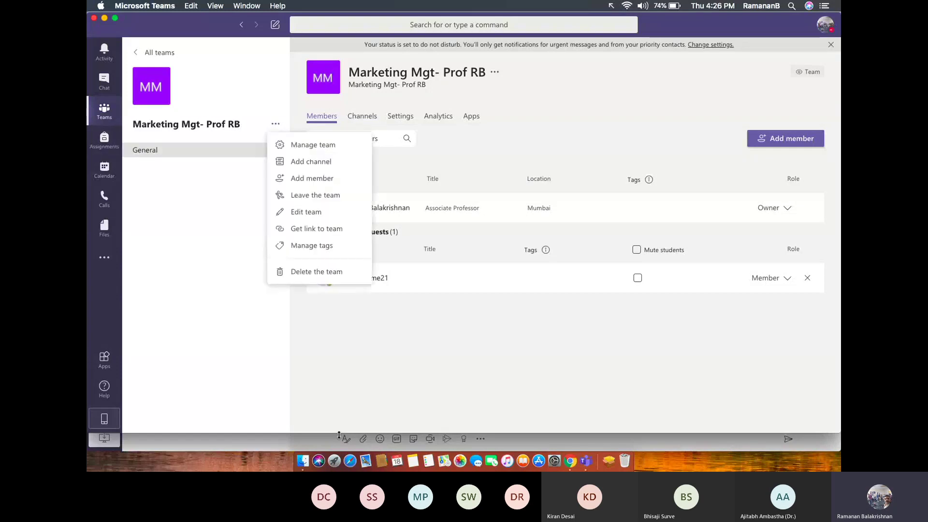
left_click(390, 385)
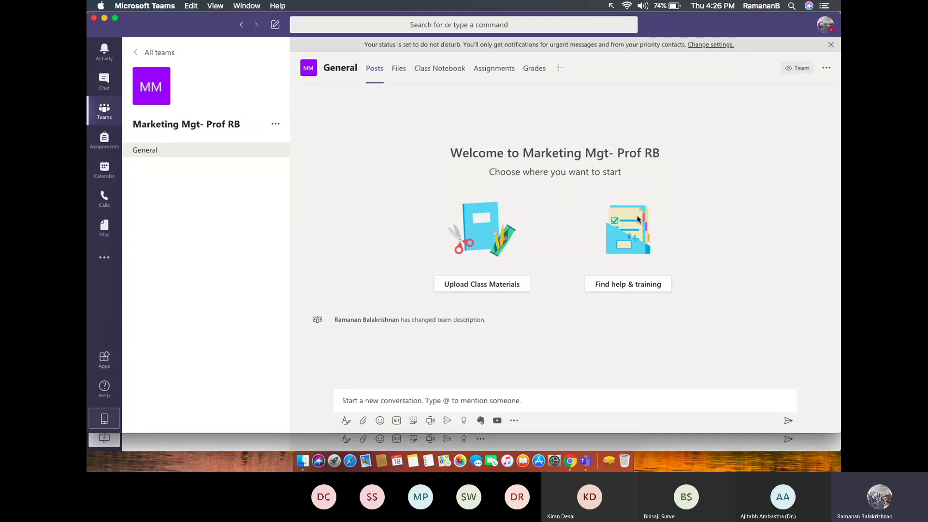
left_click(385, 402)
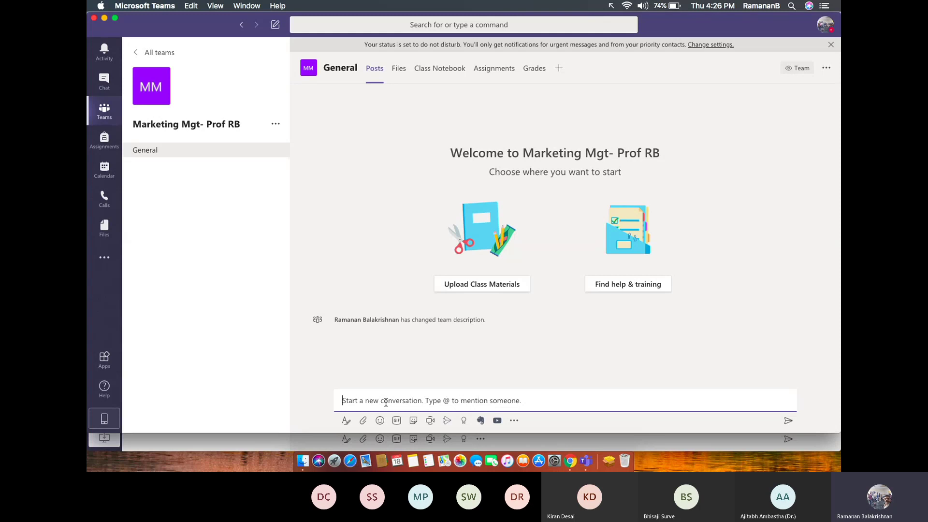
type("W")
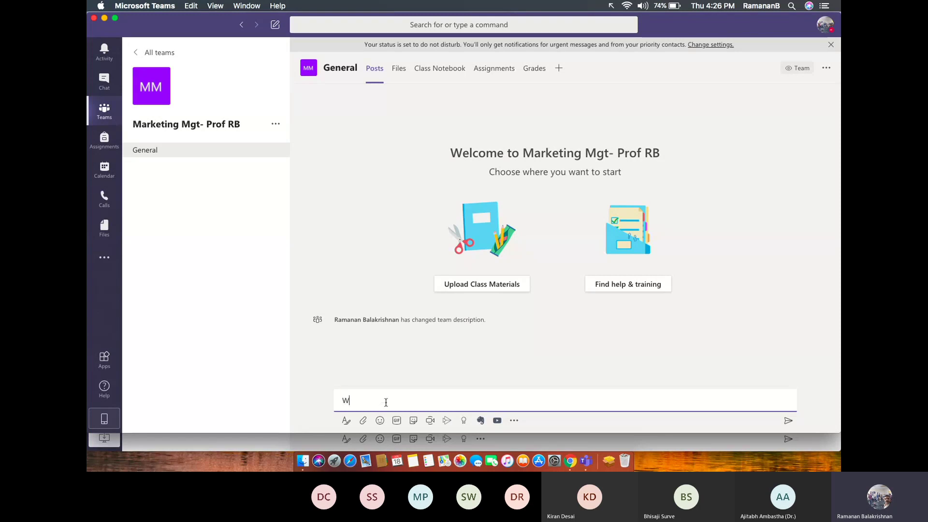
type("elcome student")
key("Return")
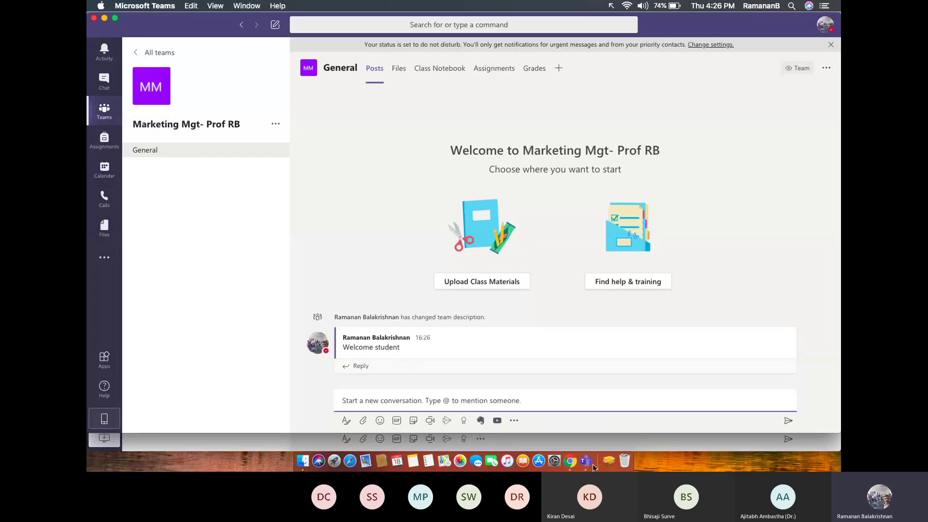
left_click(572, 462)
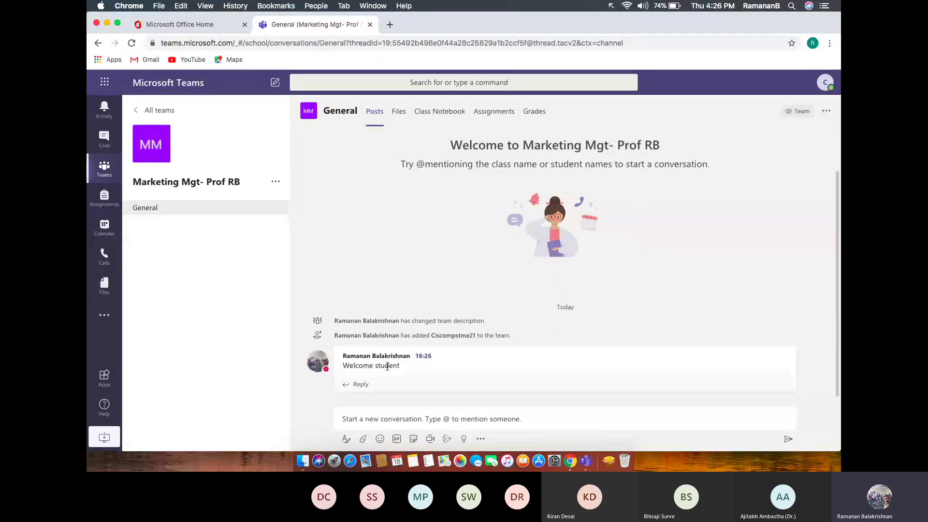
Reply 'Welcome Sir' to the Welcome student post, then return to the desktop app.
left_click(365, 389)
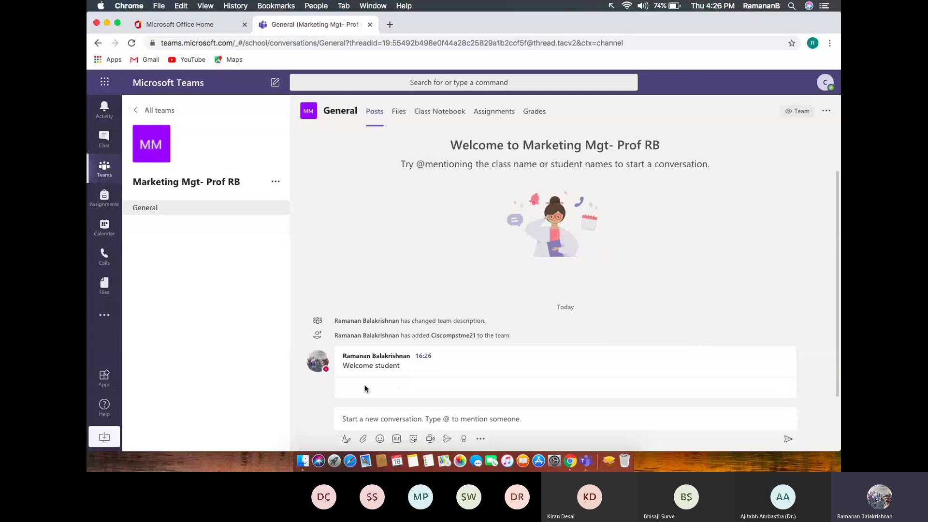
type("Welcome Sir")
key("Return")
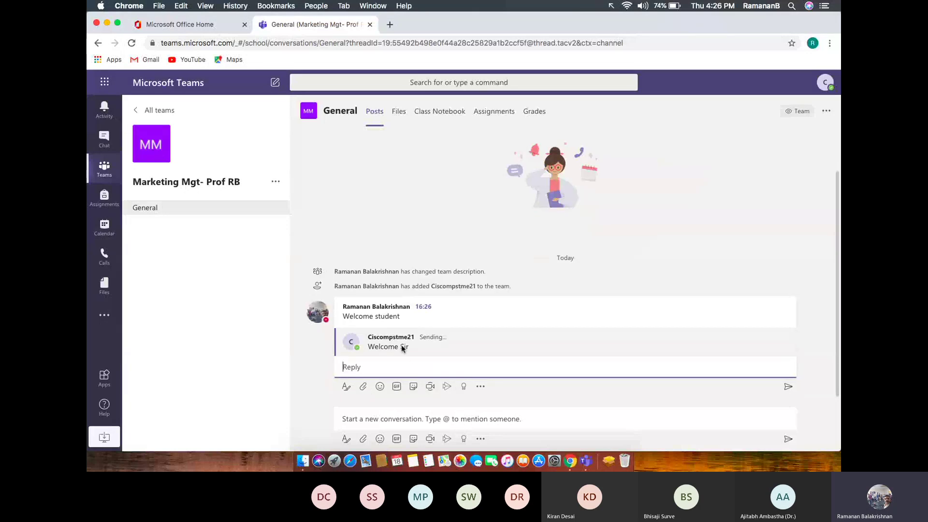
left_click(586, 462)
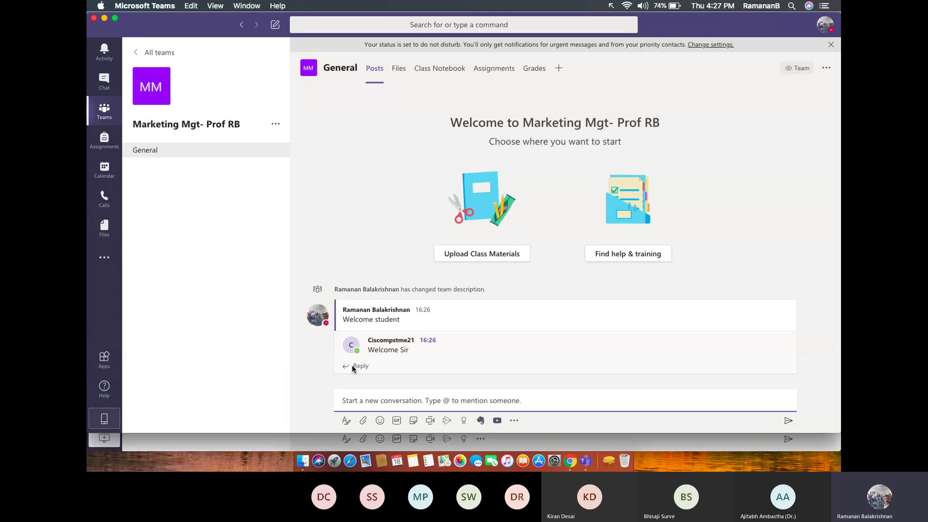
Expand the General channel compose box into the full formatting editor with a subject line.
left_click(349, 428)
left_click(339, 411)
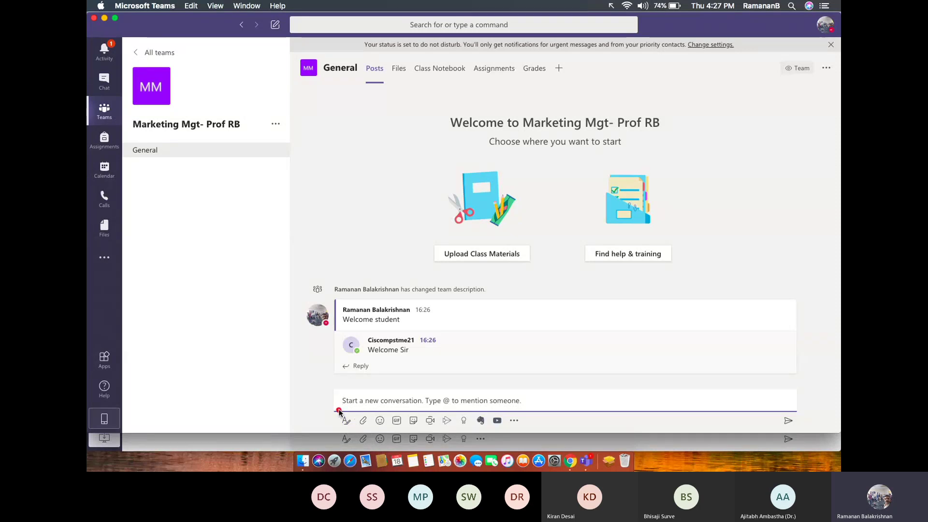
left_click_drag(338, 412, 439, 411)
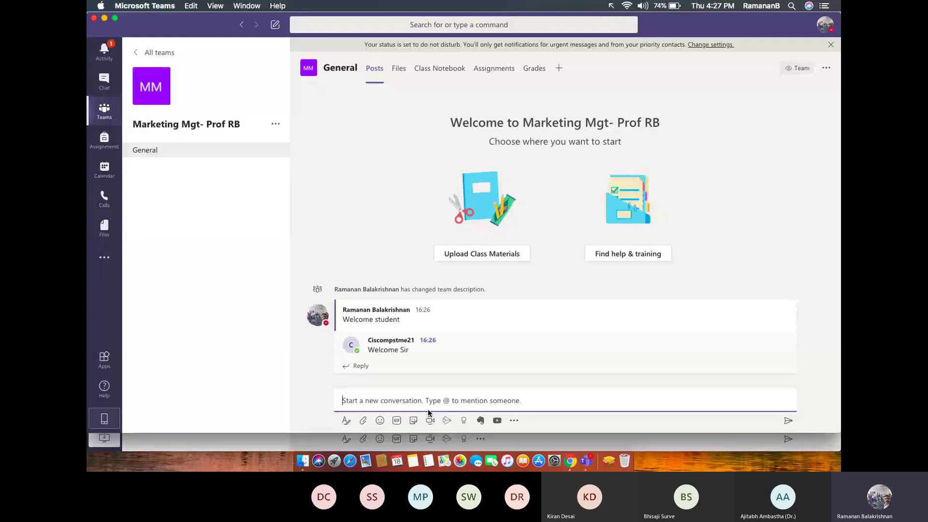
left_click(347, 421)
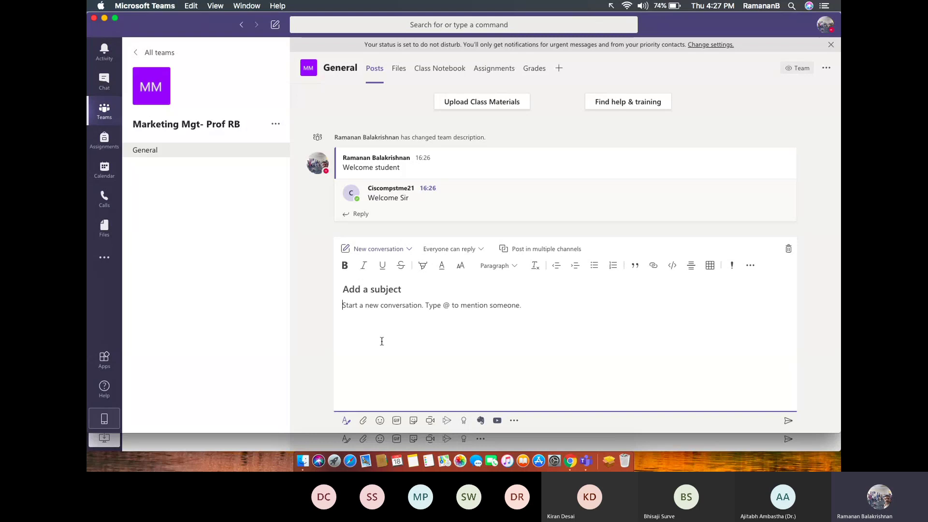
Make the new General post an announcement headlined 'Class Presentation starts' with subhead 'prepare your slides'.
left_click(410, 251)
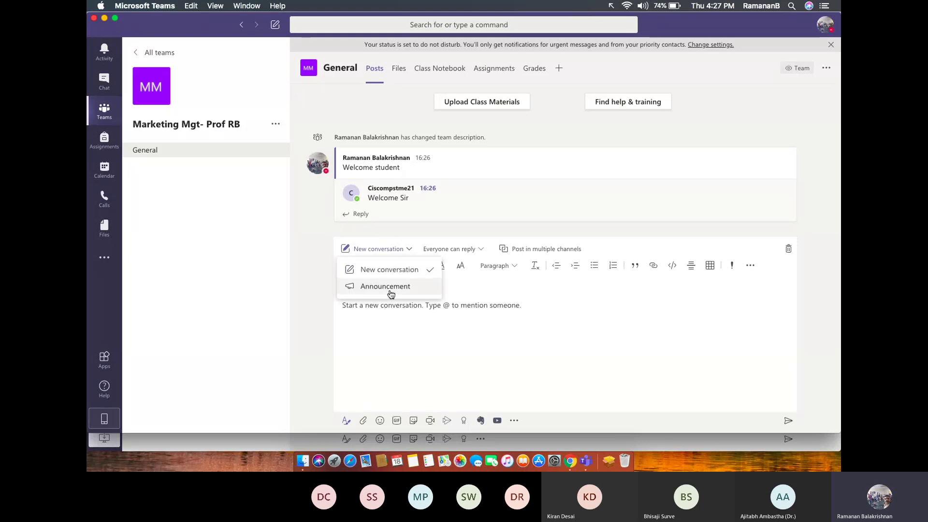
key("Return")
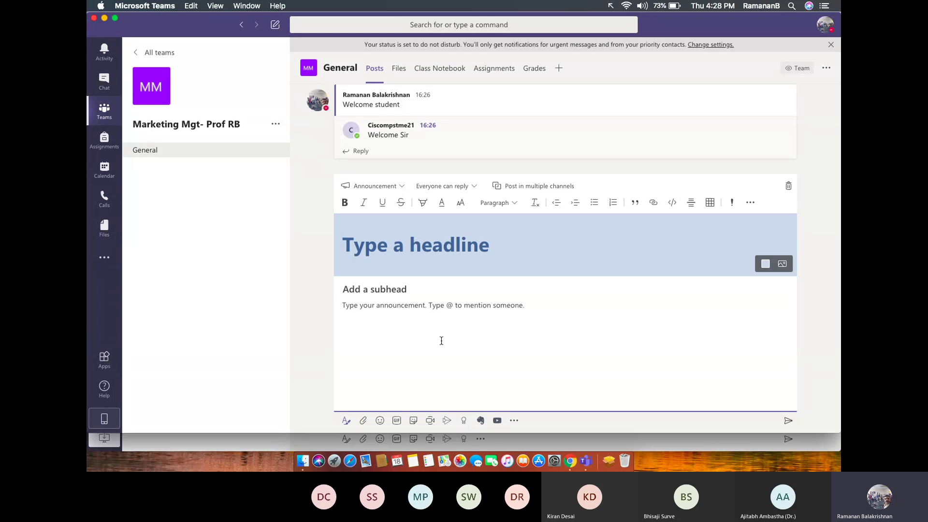
type("C")
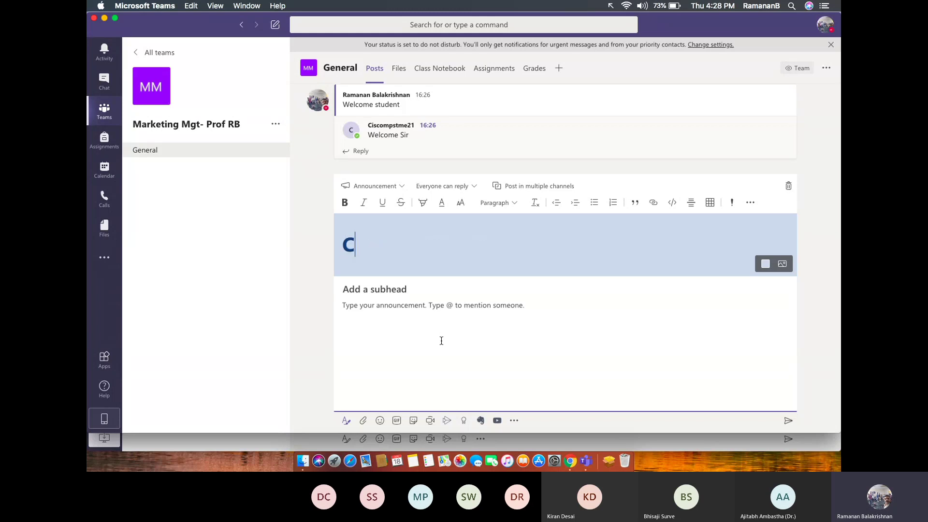
type("lass Pre")
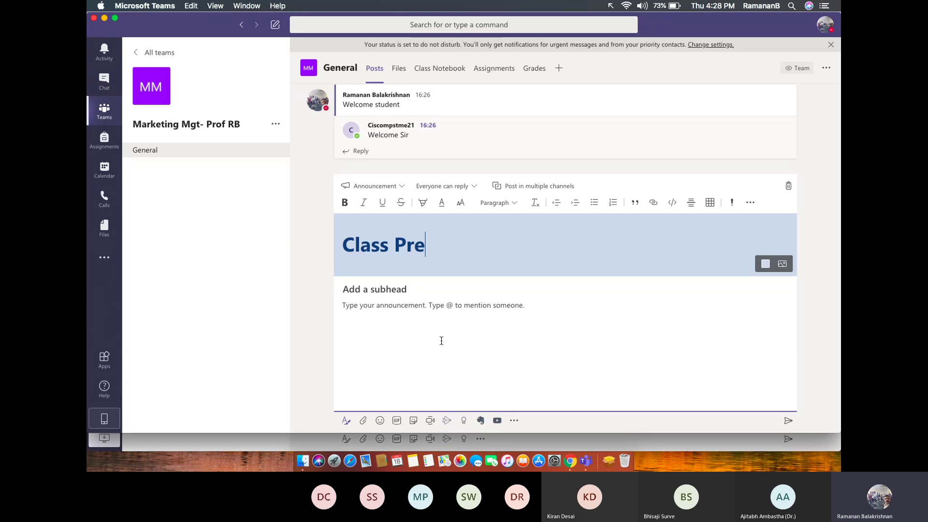
type("sentation")
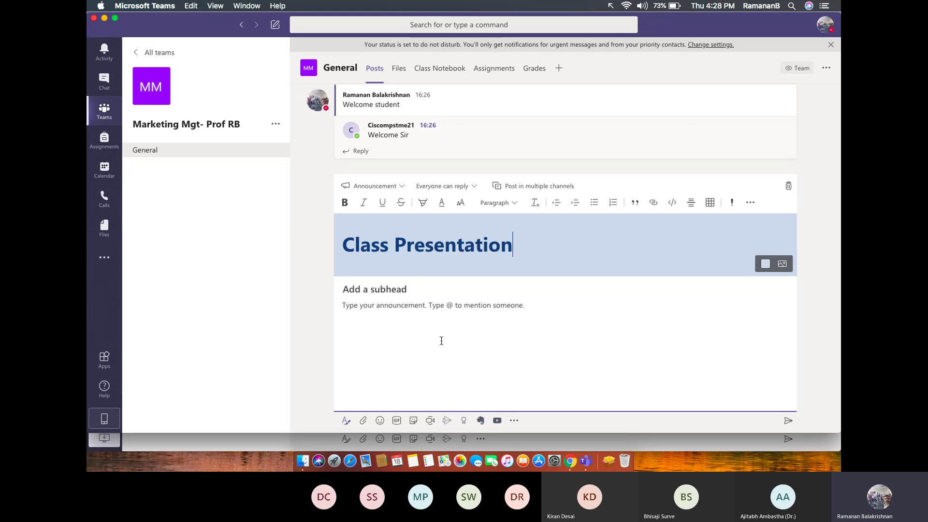
type(" starts")
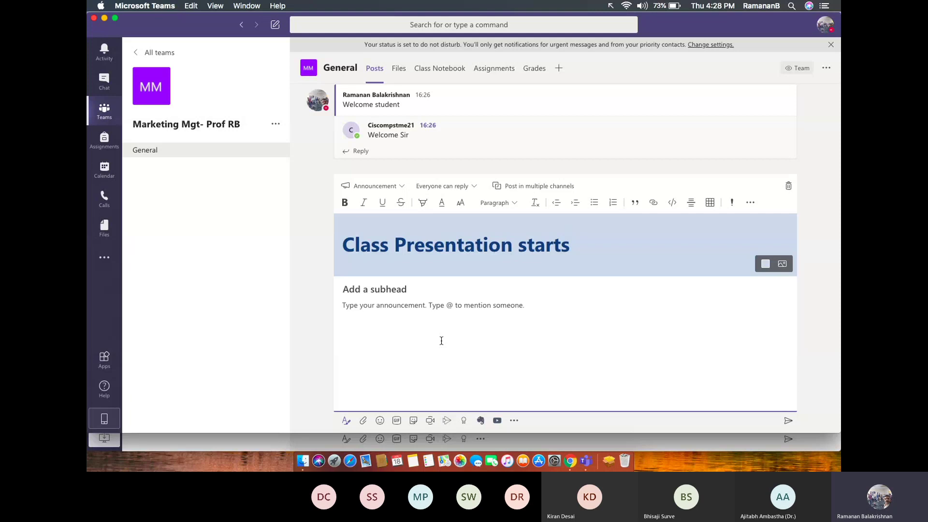
left_click(387, 289)
type("prepare your slides")
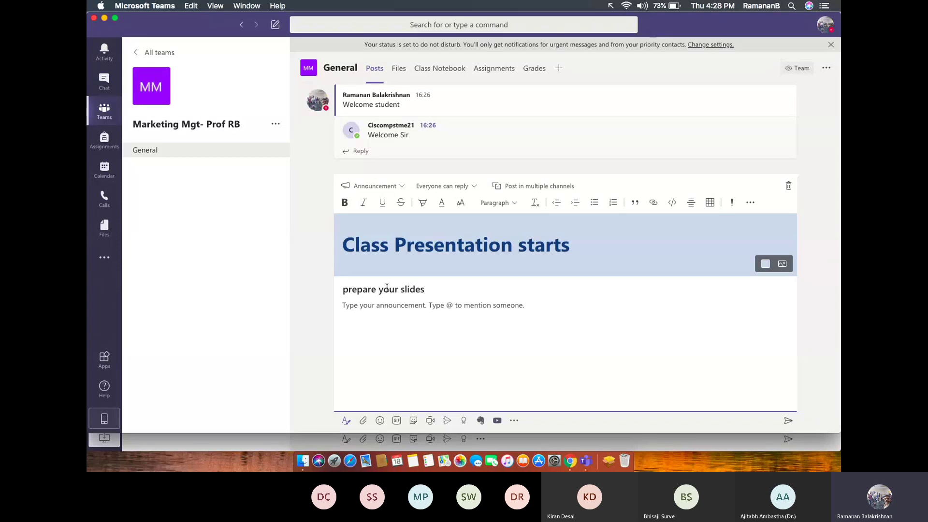
Set the announcement's header background to the blue mountain illustration.
left_click(782, 266)
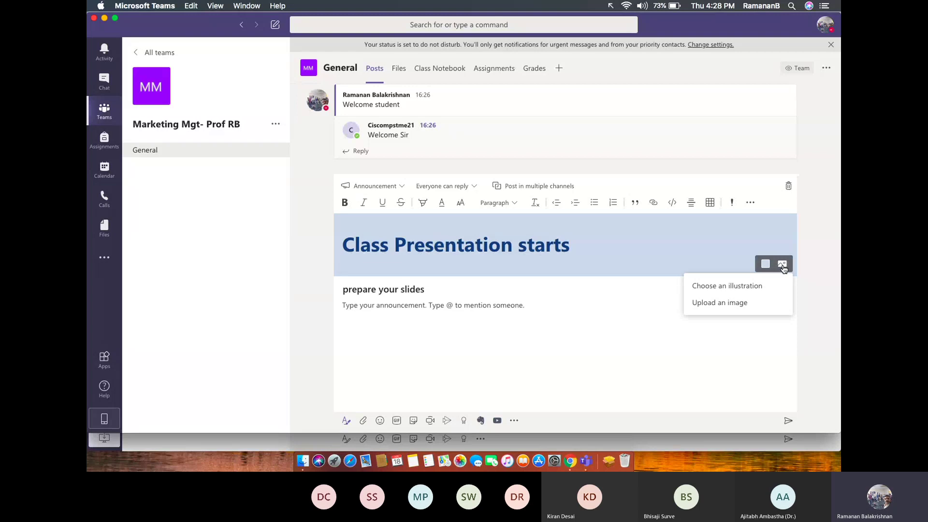
left_click(743, 287)
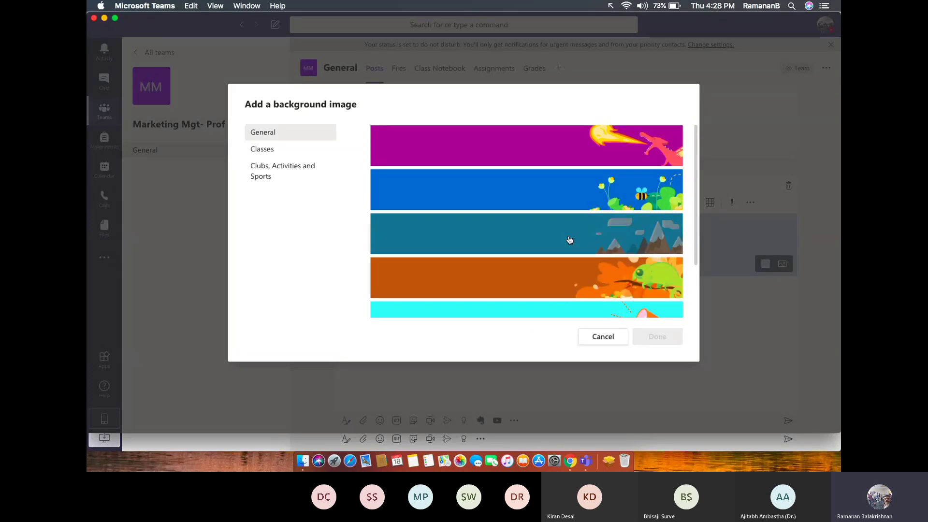
left_click(570, 240)
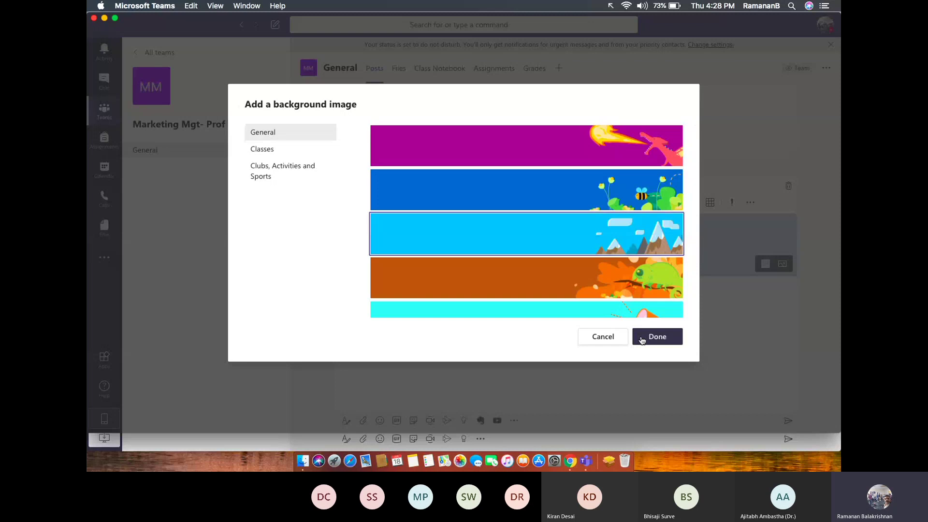
left_click(657, 337)
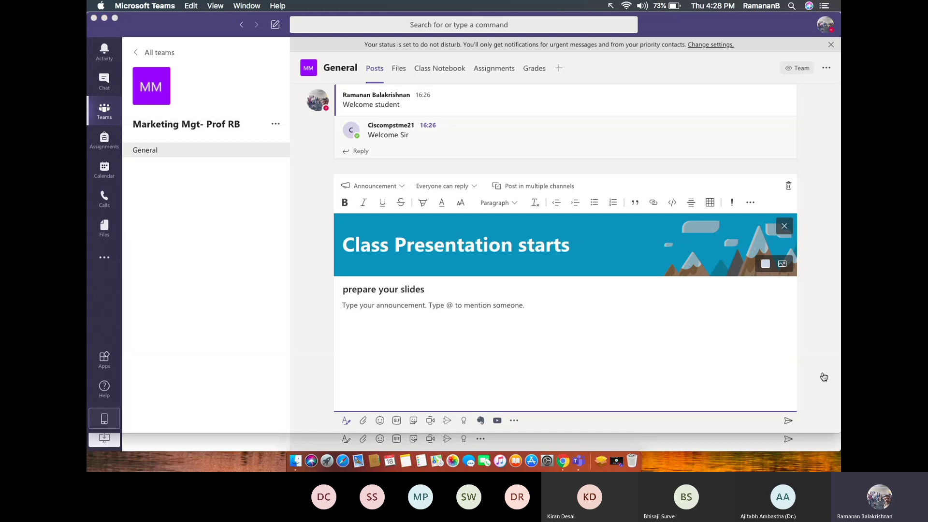
Add the body text 'sasasa' and post the announcement to General.
left_click(788, 422)
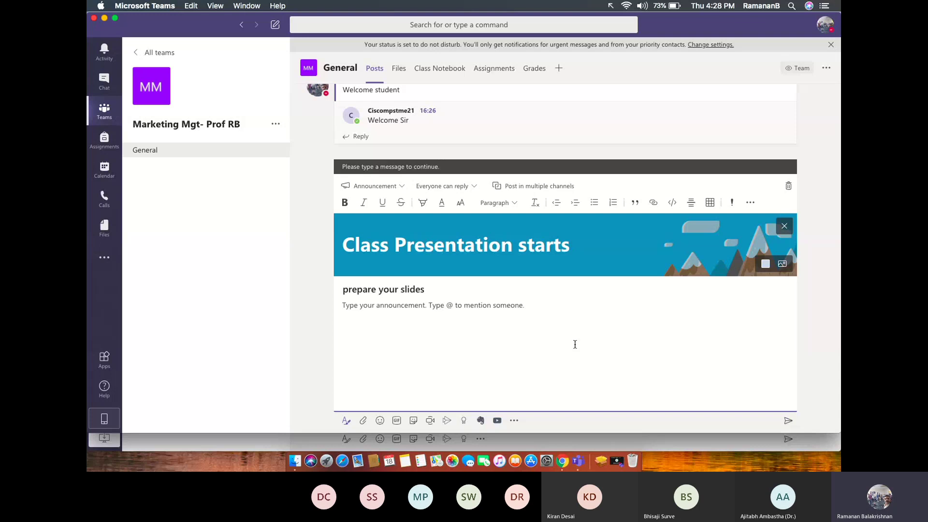
left_click(516, 325)
type("sasasa")
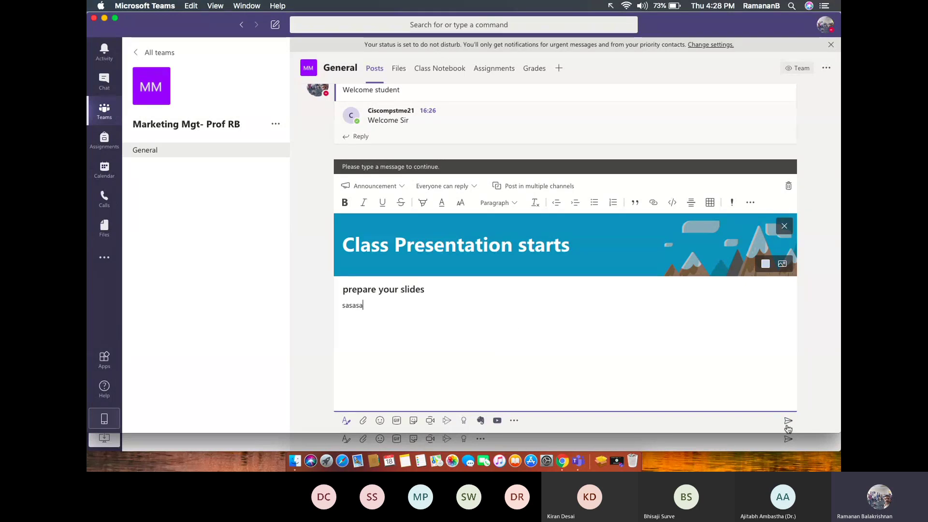
left_click(788, 422)
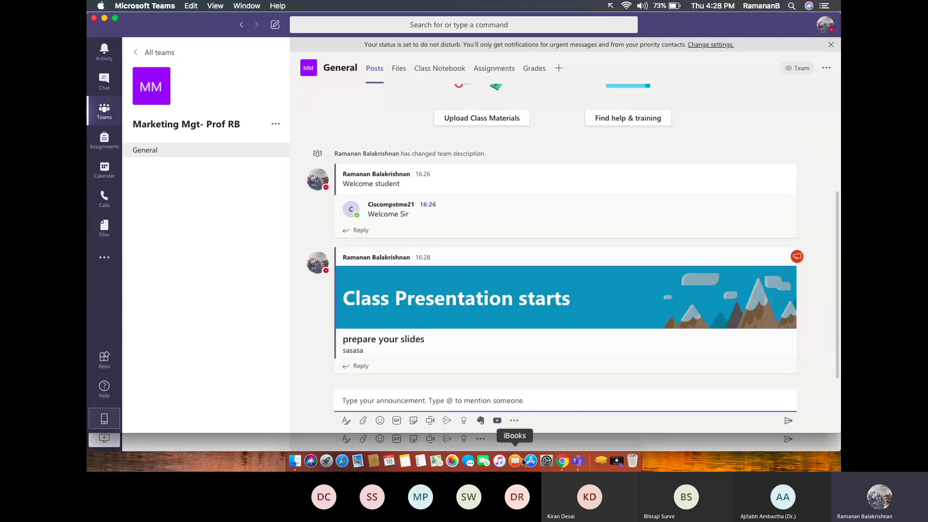
left_click(564, 462)
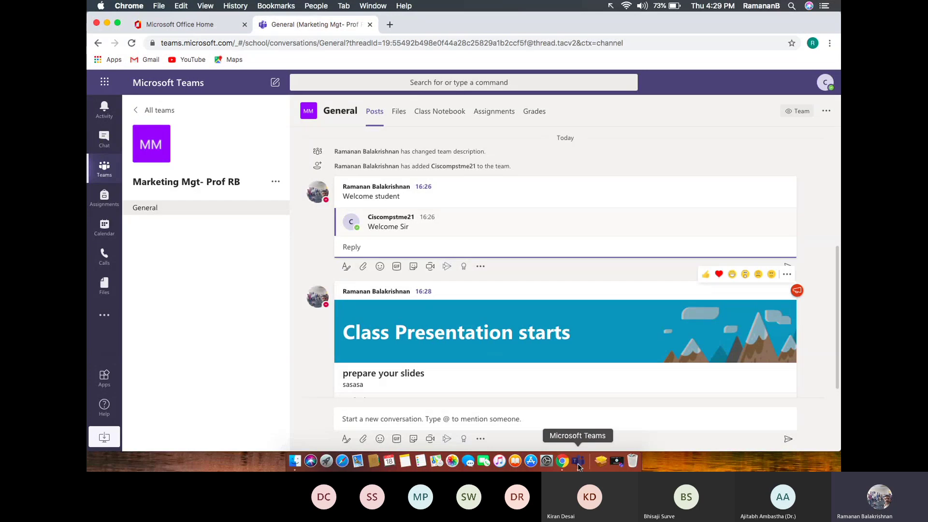
left_click(578, 462)
left_click(363, 420)
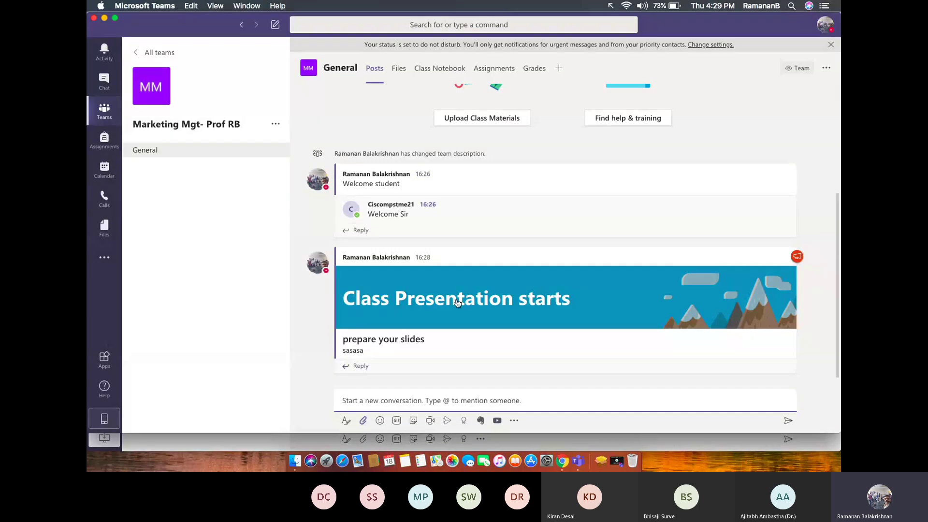
Attach Key set ups.pptx from RB_2020 > MSTeam to a new General post.
left_click(456, 300)
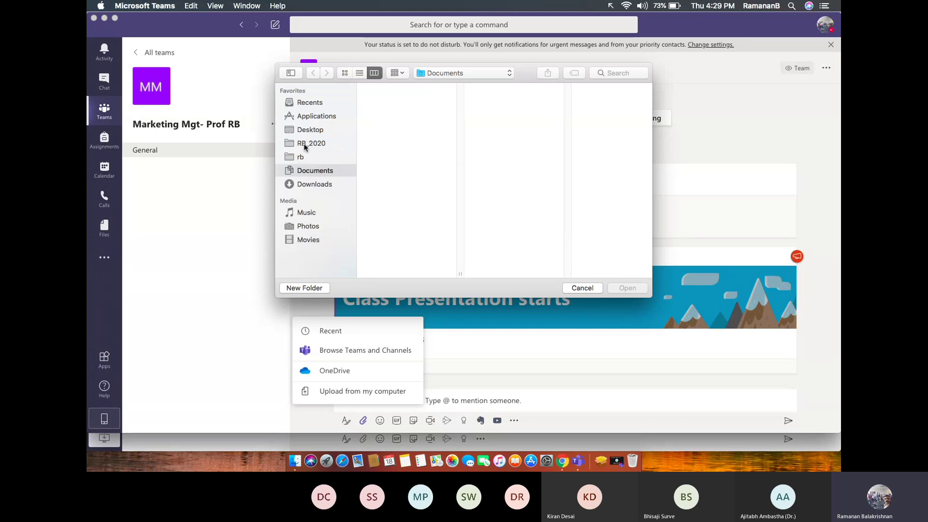
left_click(320, 144)
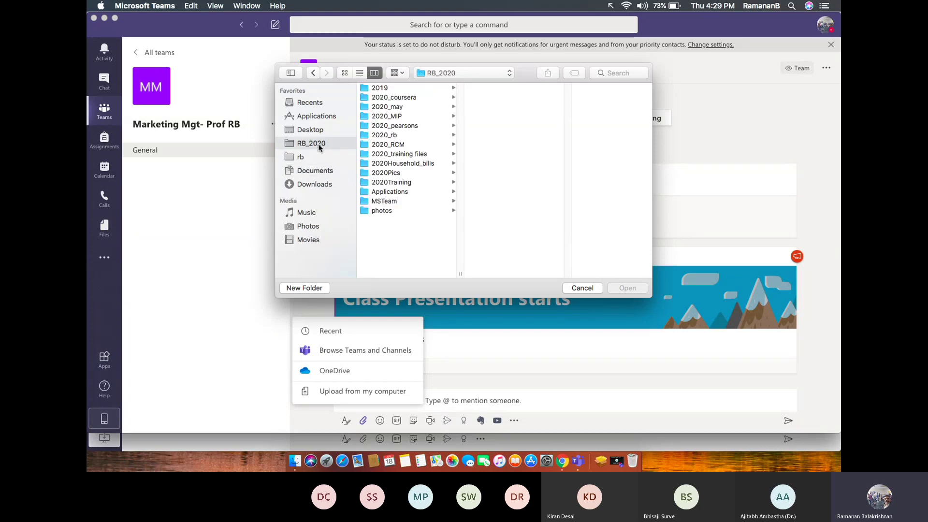
left_click(393, 202)
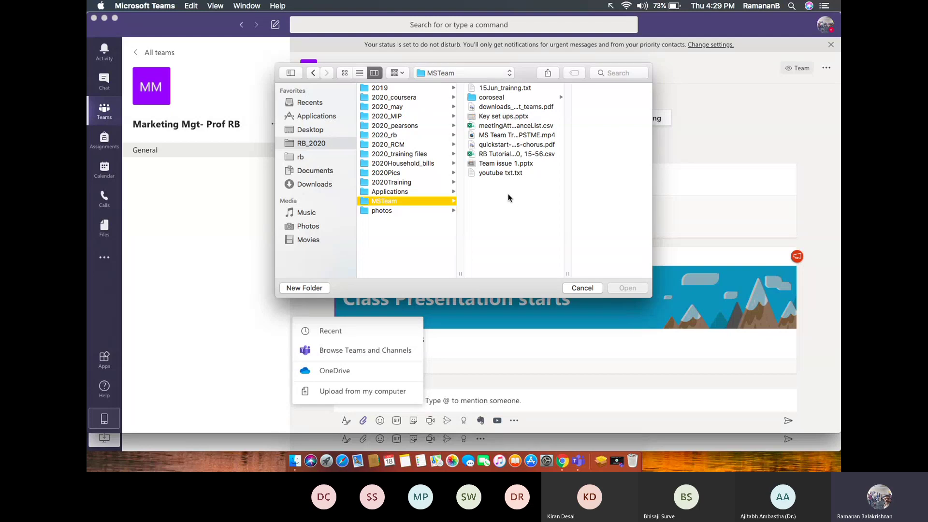
left_click(508, 118)
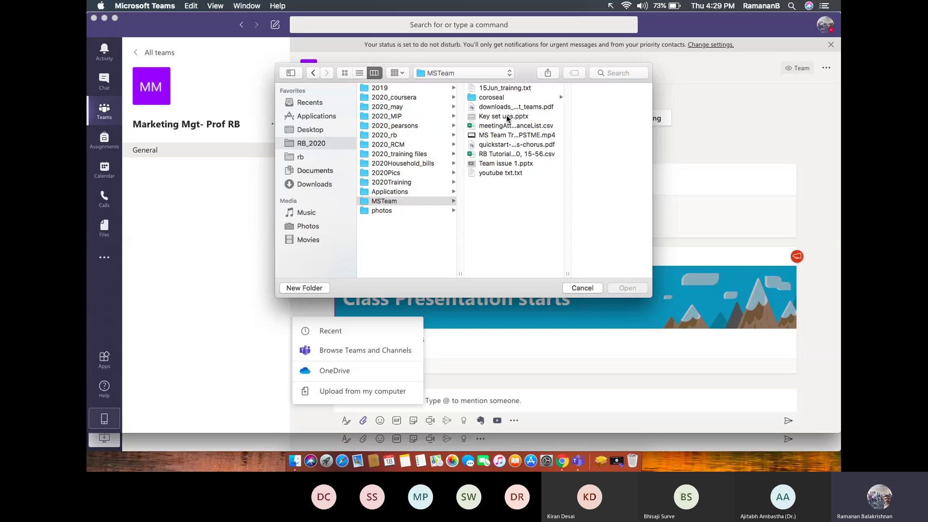
left_click(508, 118)
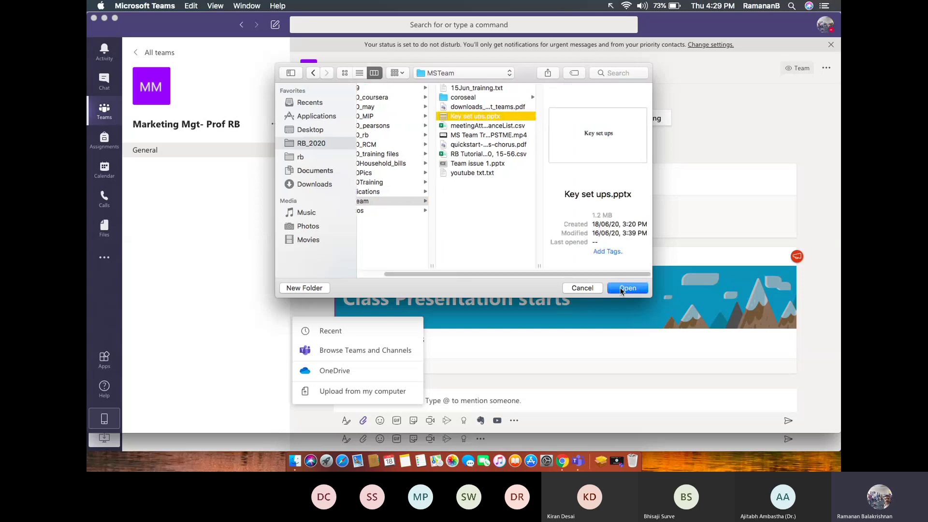
left_click(627, 288)
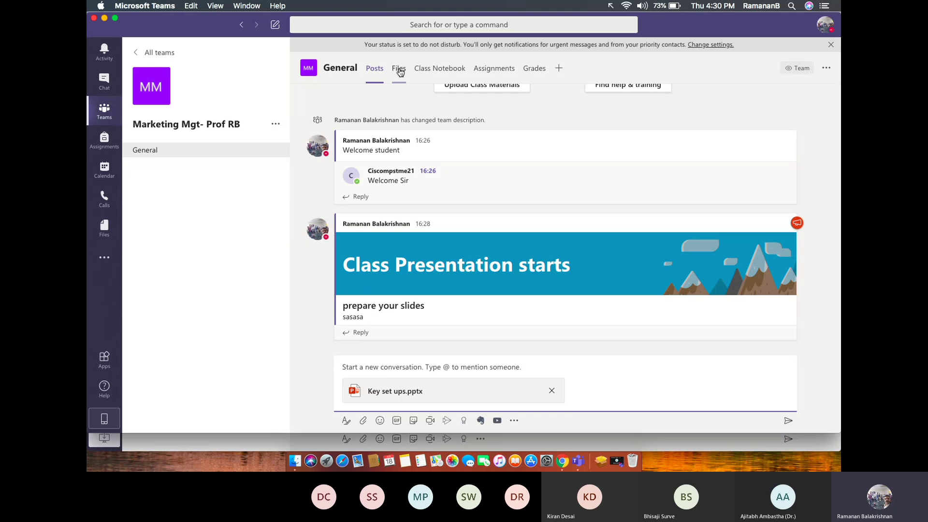
Open Key set ups.pptx from the General channel's Files list.
left_click(399, 70)
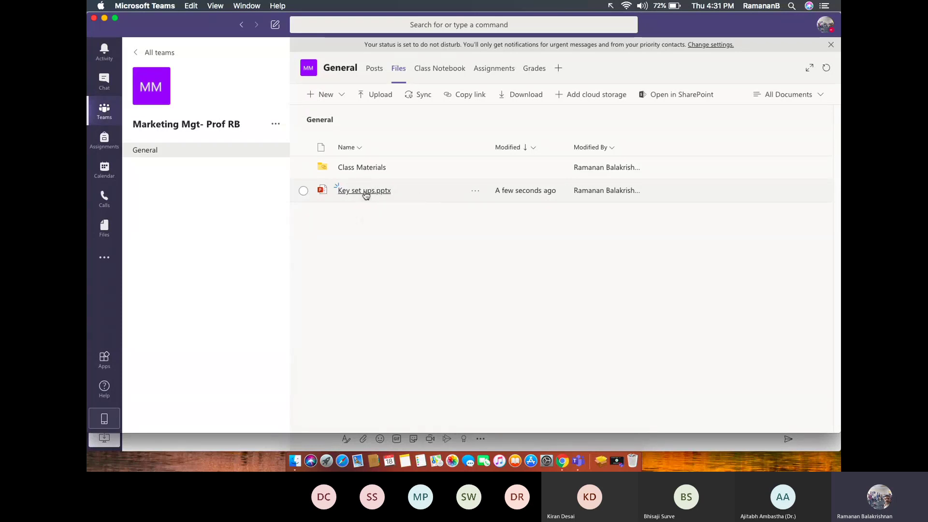
left_click(365, 191)
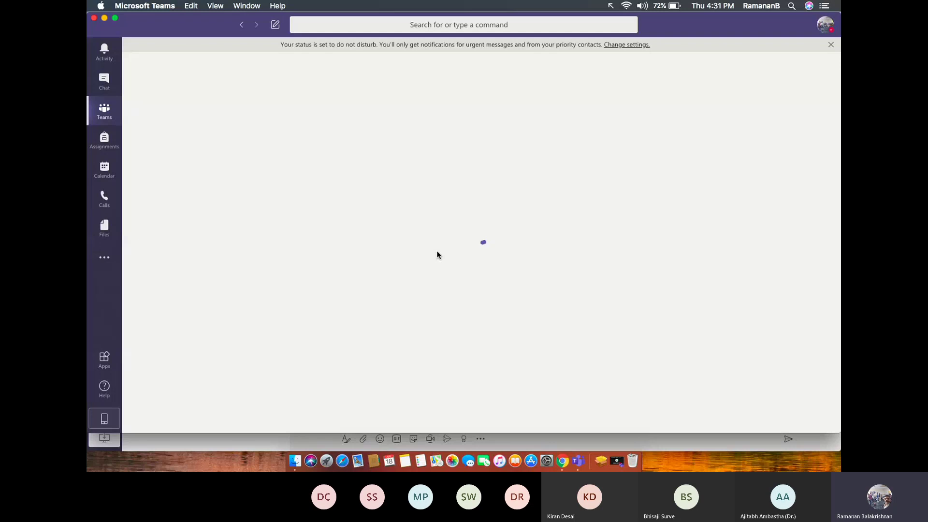
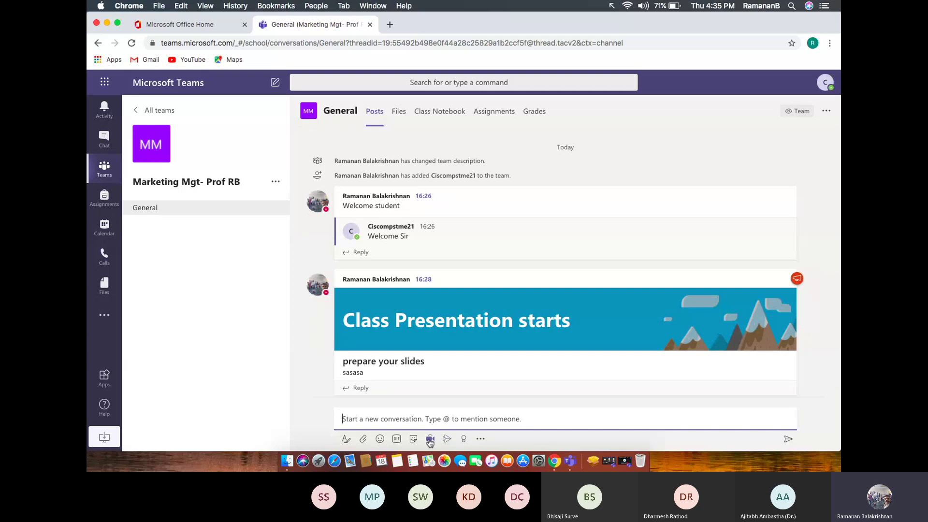
Start Meet now from General, dismiss Chrome's mic and camera prompts, and return to Join or create a team.
left_click(430, 440)
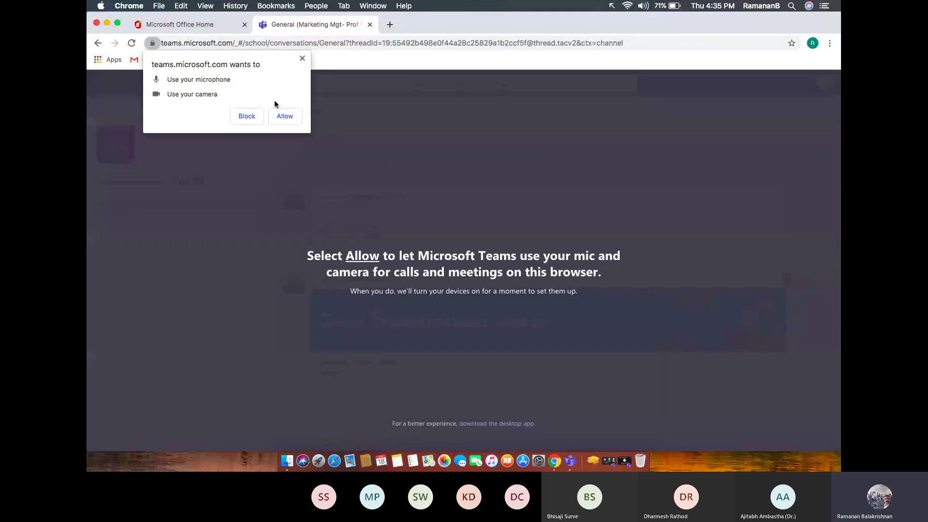
left_click(303, 58)
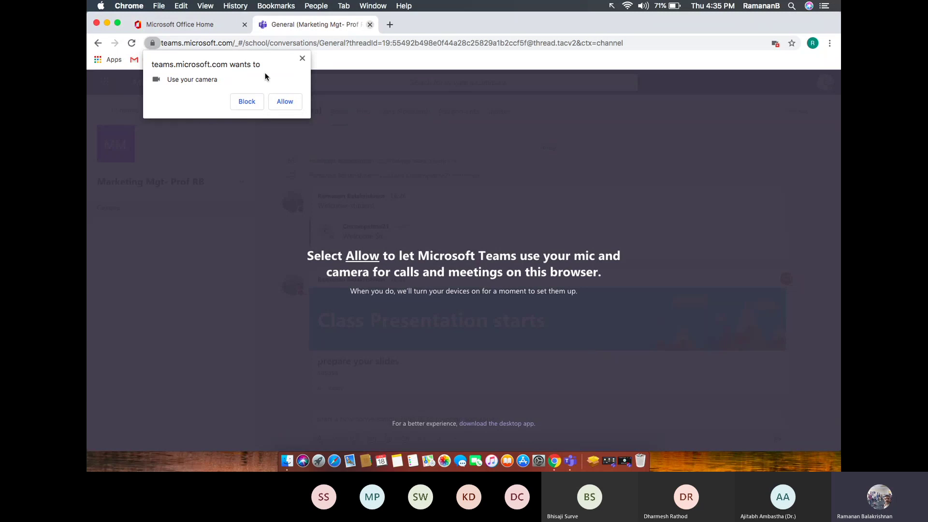
left_click(302, 59)
left_click(302, 59)
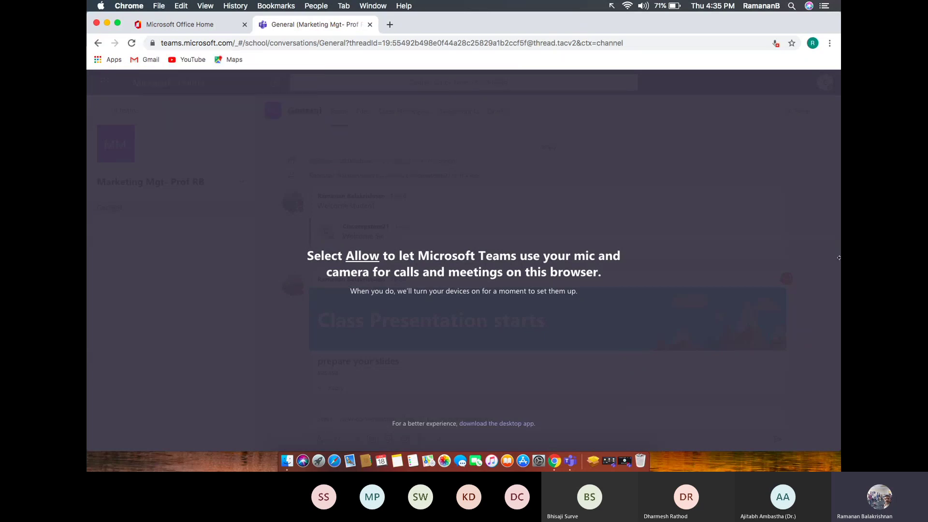
left_click(101, 44)
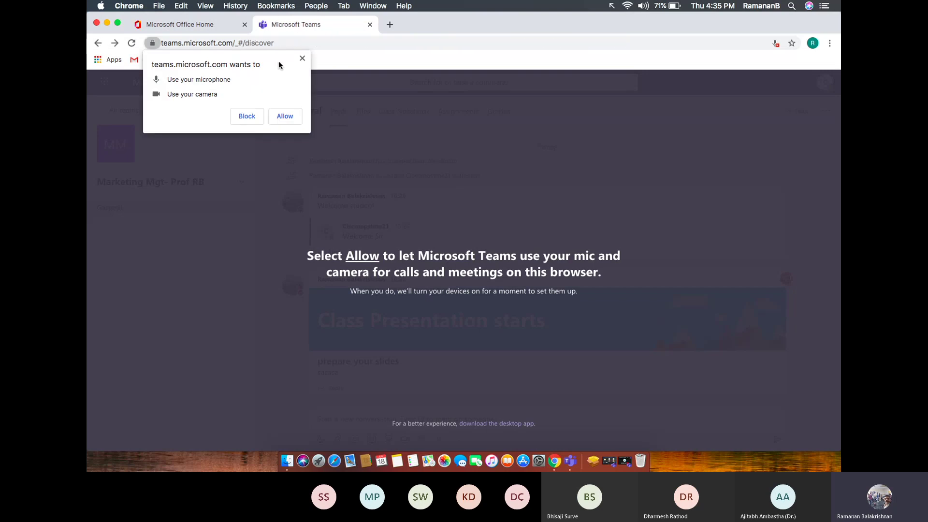
left_click(302, 59)
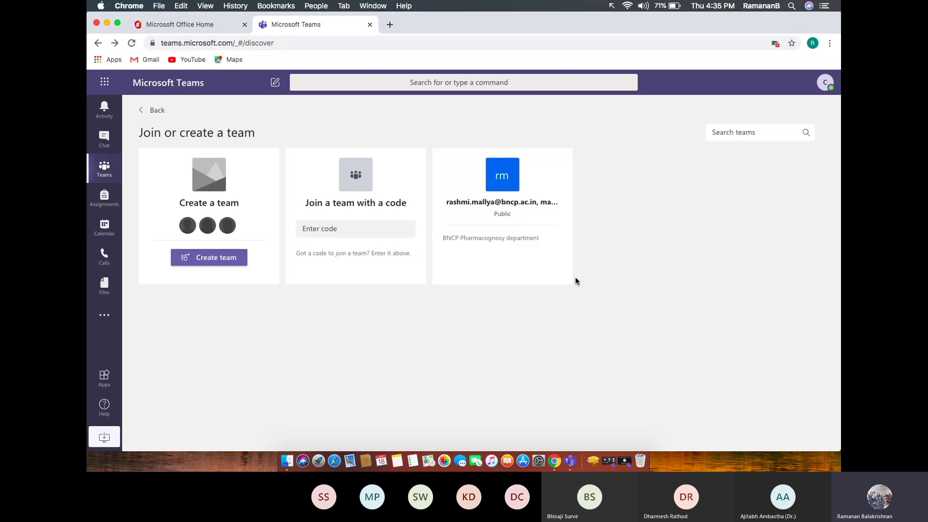
left_click(571, 462)
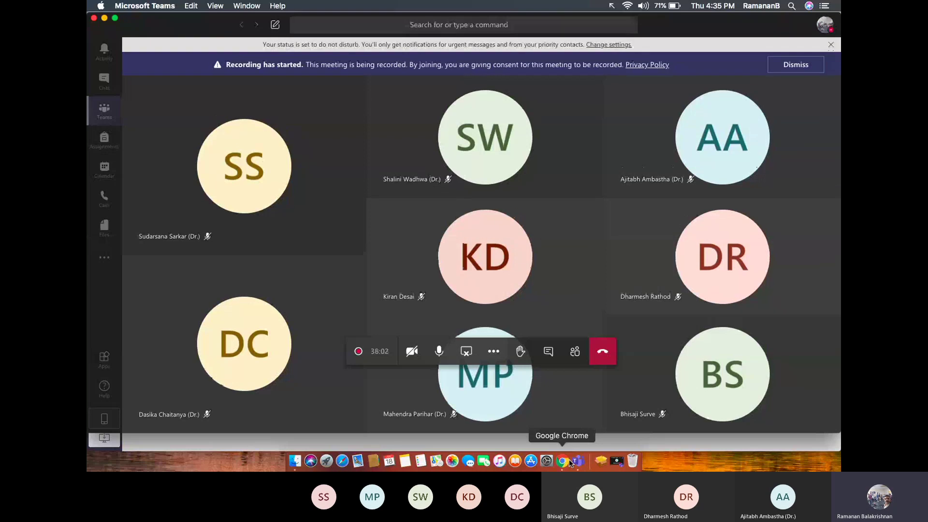
left_click(108, 112)
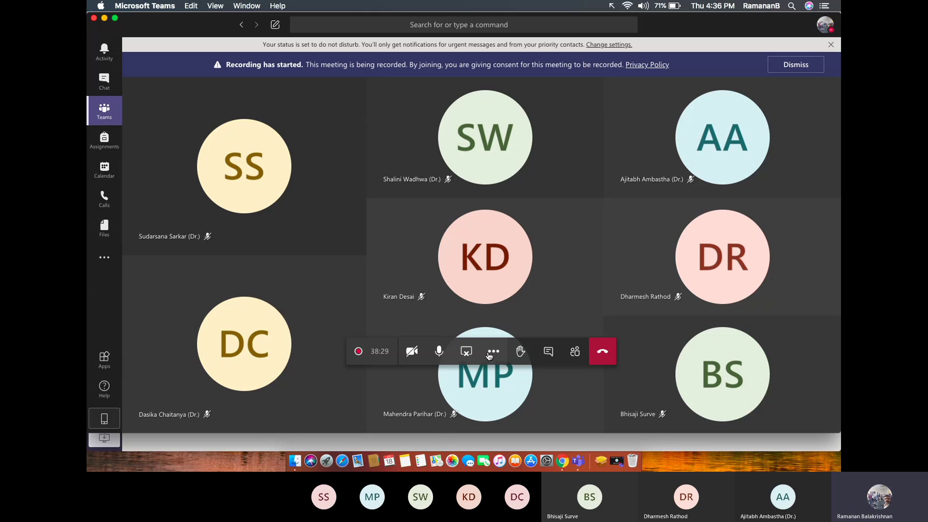
left_click(99, 113)
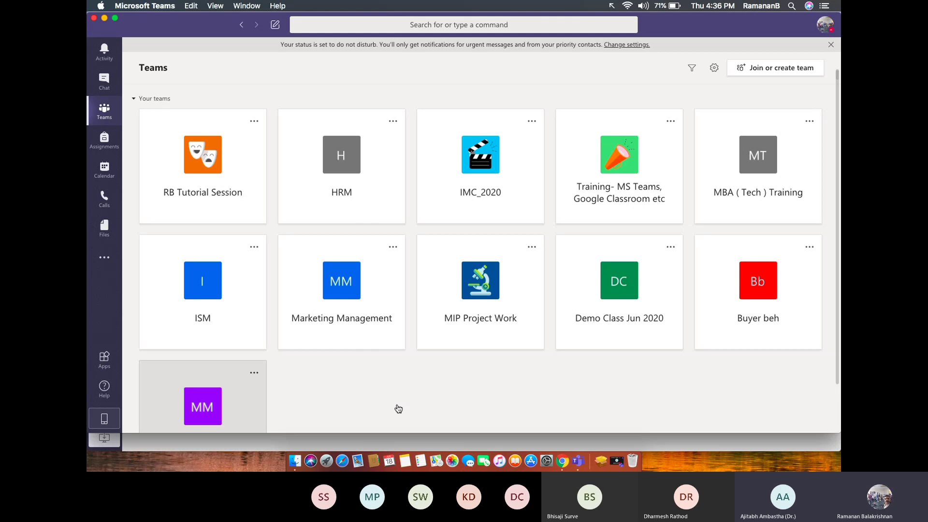
Open the Marketing Mgt- Prof RB class team from its purple MM tile.
left_click(359, 379)
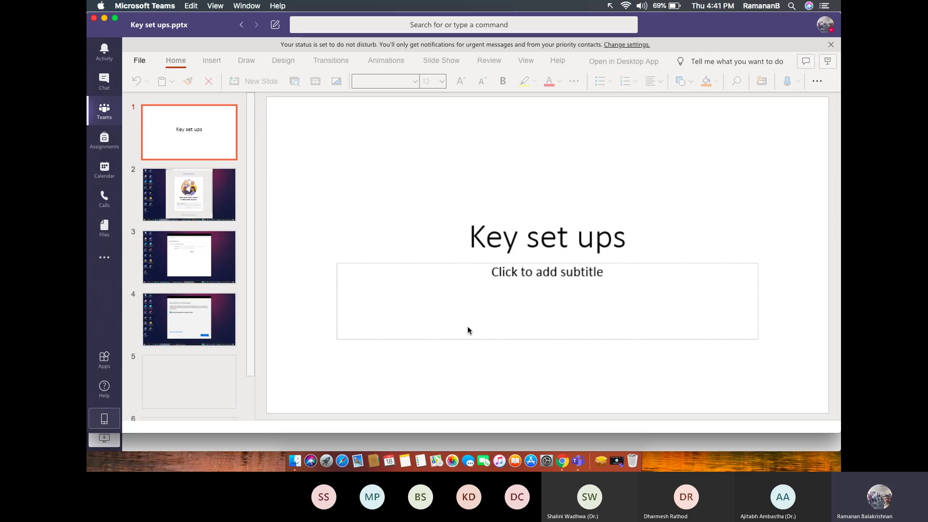
left_click(197, 202)
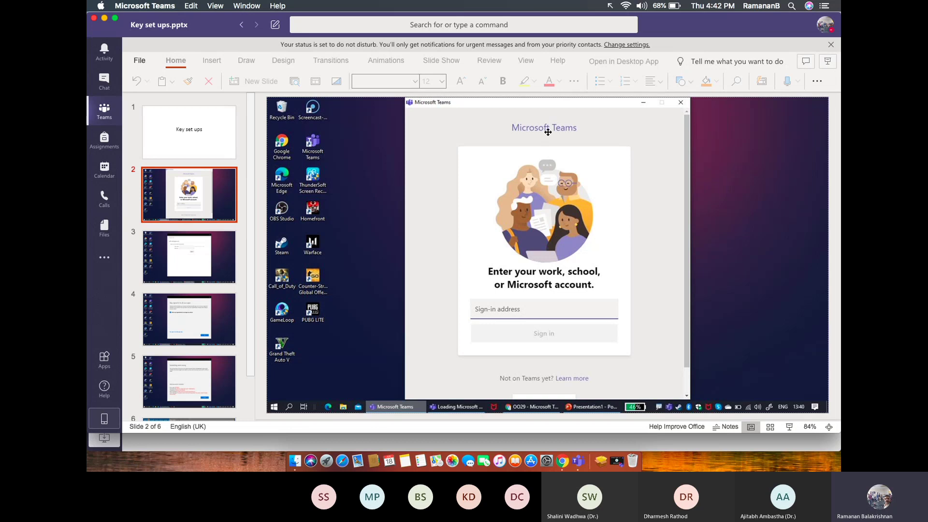
left_click(211, 274)
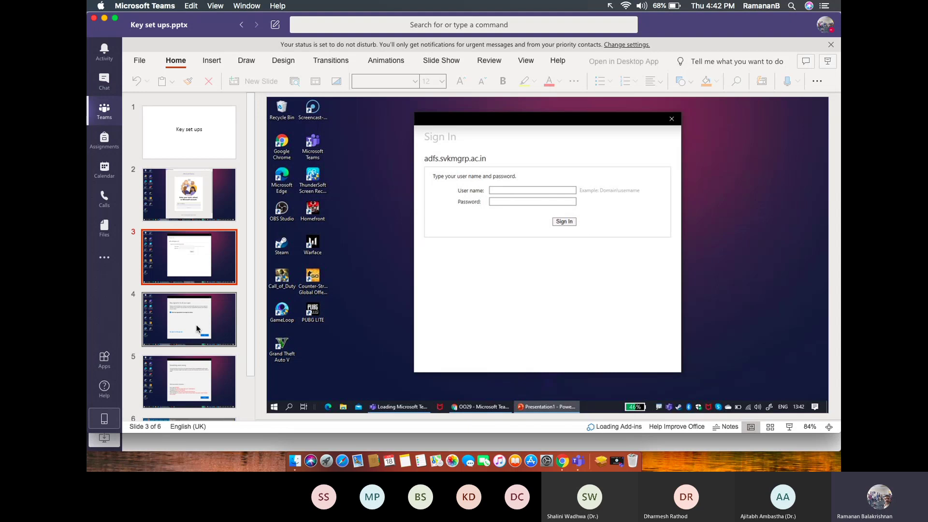
left_click(197, 329)
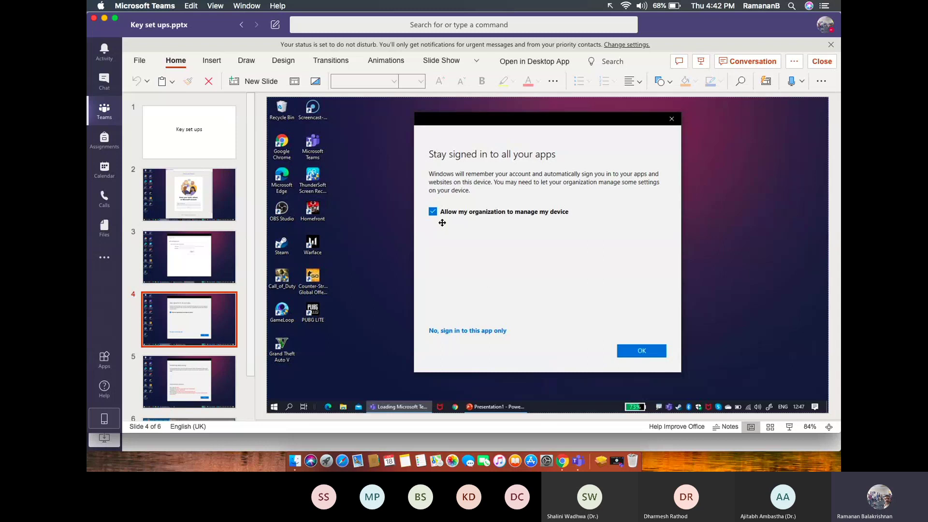
left_click(197, 399)
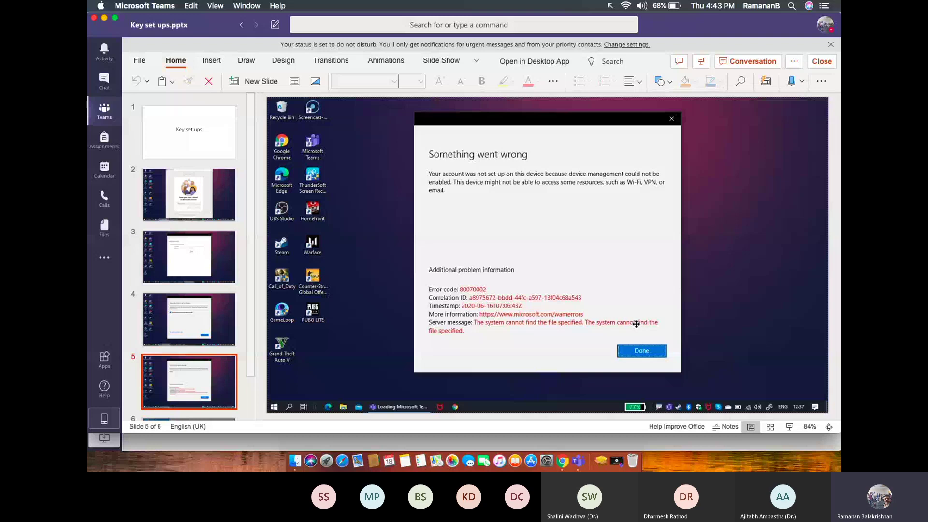
left_click(233, 320)
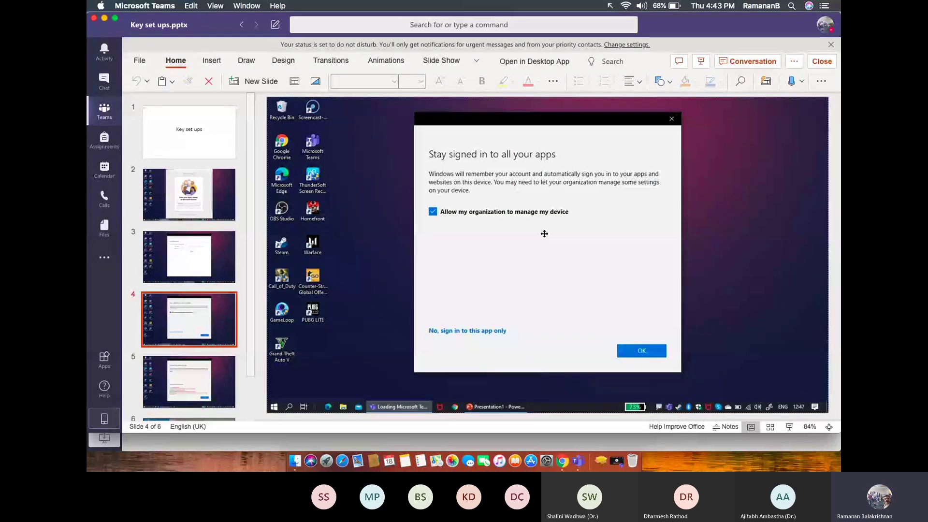